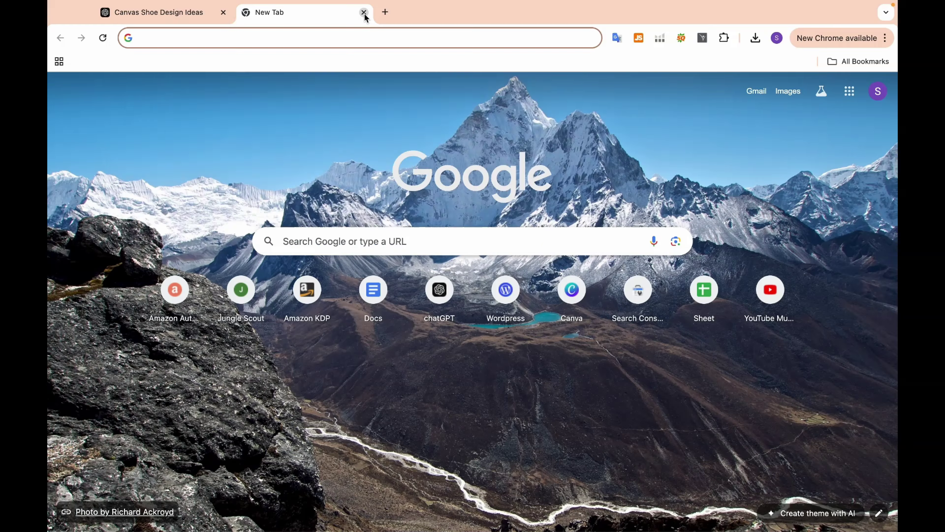
Step: Search Google for 'canvas shoes with designs' and switch to image results
{"action": "type", "text": "canvas s"}
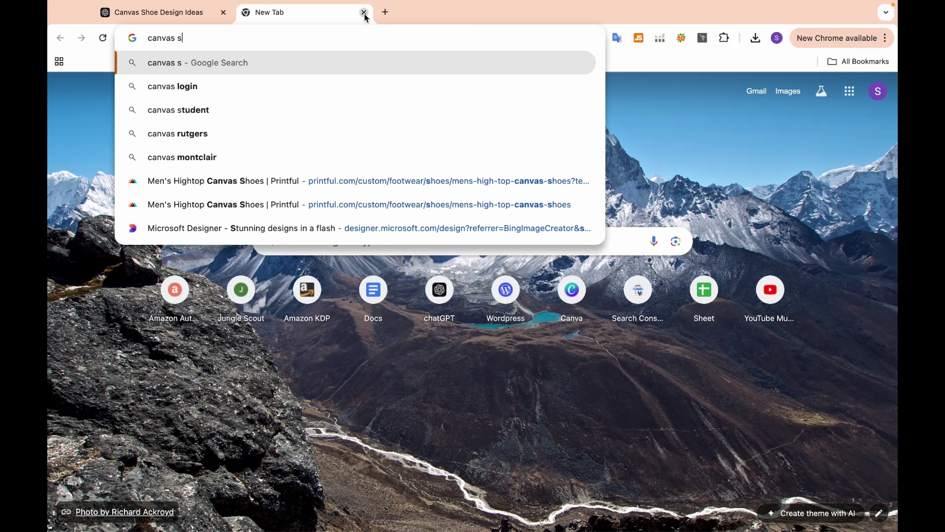
{"action": "type", "text": "hoes with "}
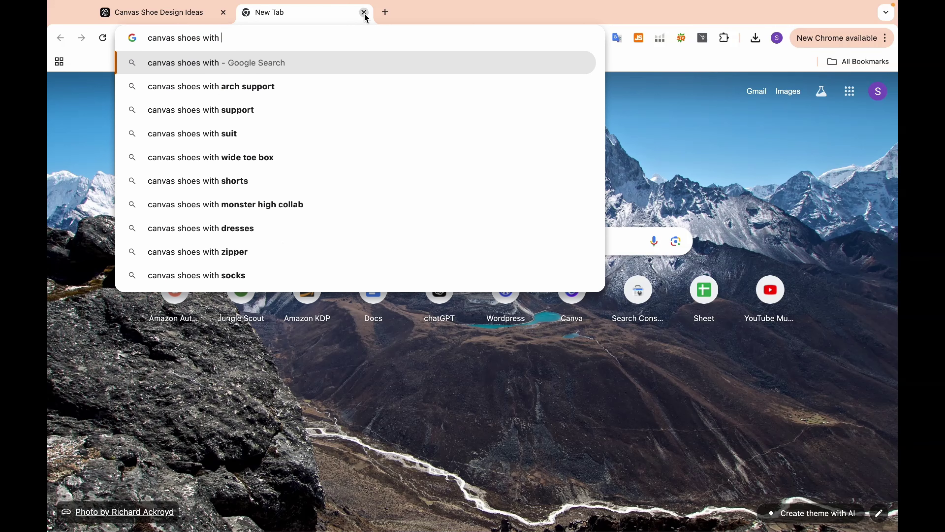
{"action": "type", "text": "designs"}
{"action": "key", "text": "Return"}
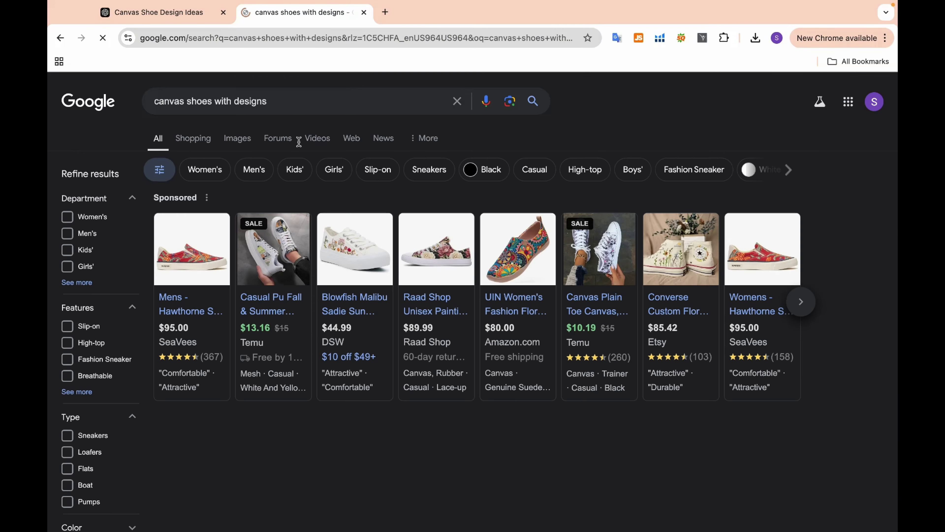
{"action": "left_click", "coordinate": [245, 139]}
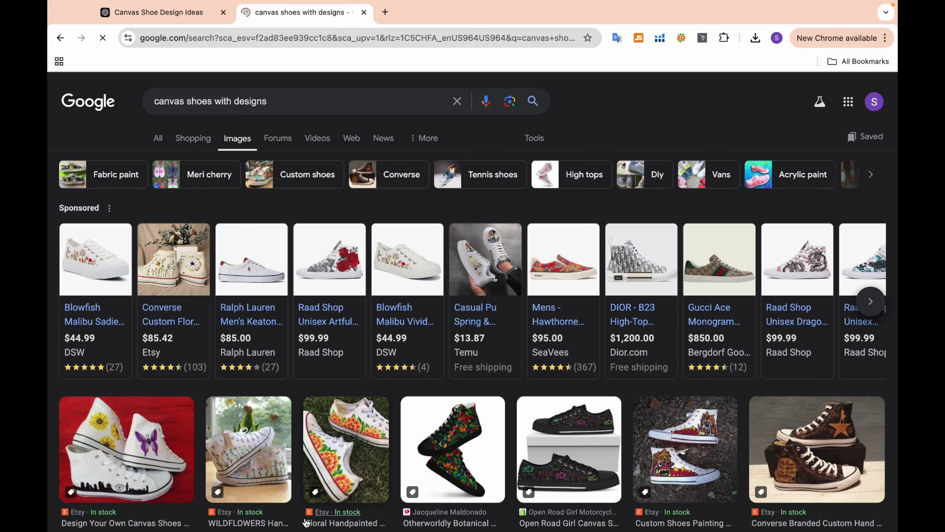
Step: Scroll the image results and preview the Lighthearted Pastel high-top shoe
{"action": "scroll", "coordinate": [306, 523], "scroll_direction": "down", "scroll_amount": 5}
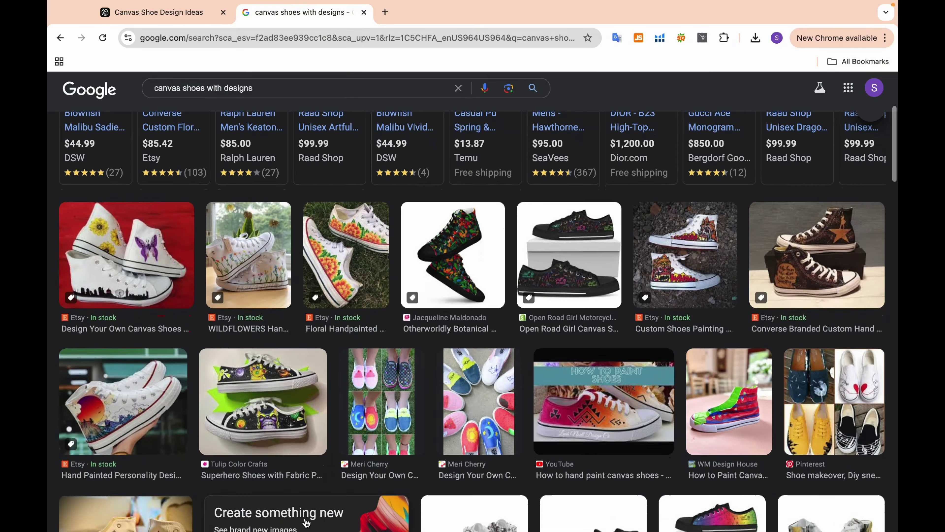
{"action": "scroll", "coordinate": [306, 523], "scroll_direction": "down", "scroll_amount": 1}
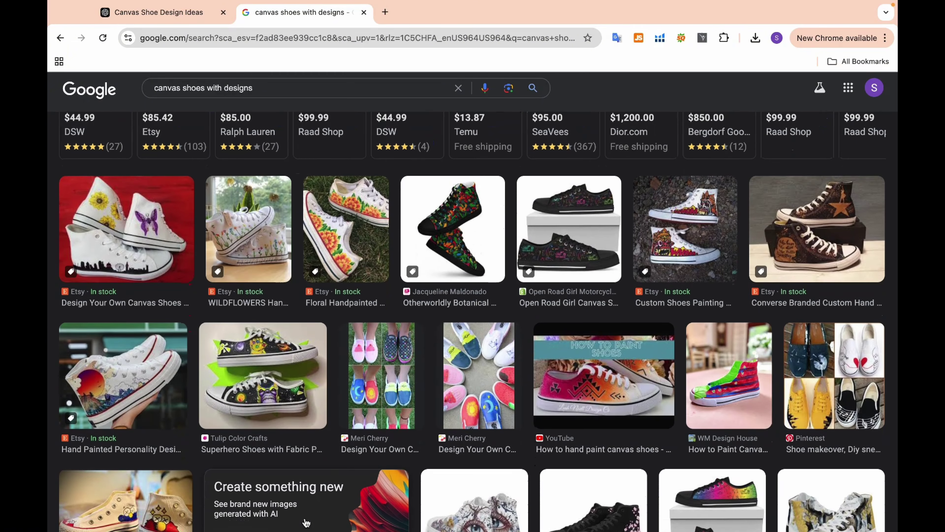
{"action": "scroll", "coordinate": [147, 384], "scroll_direction": "down", "scroll_amount": 7}
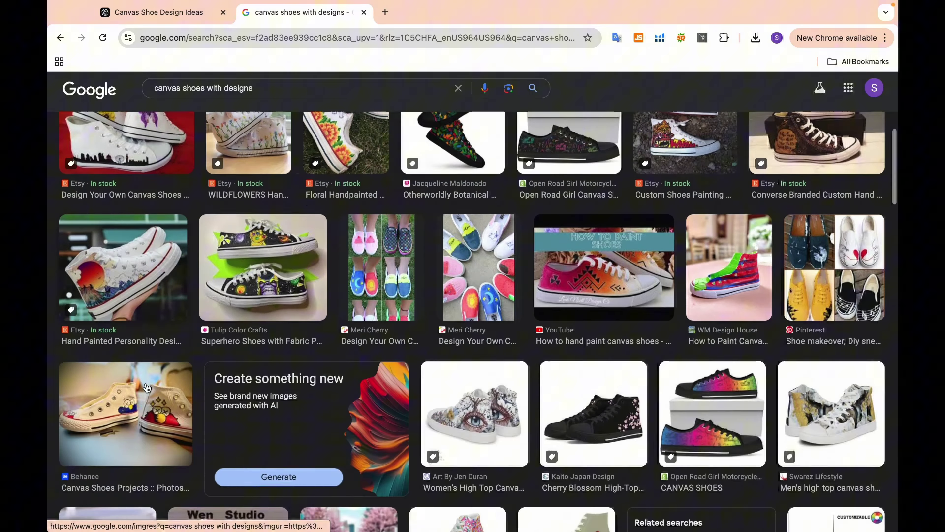
{"action": "scroll", "coordinate": [147, 388], "scroll_direction": "down", "scroll_amount": 4}
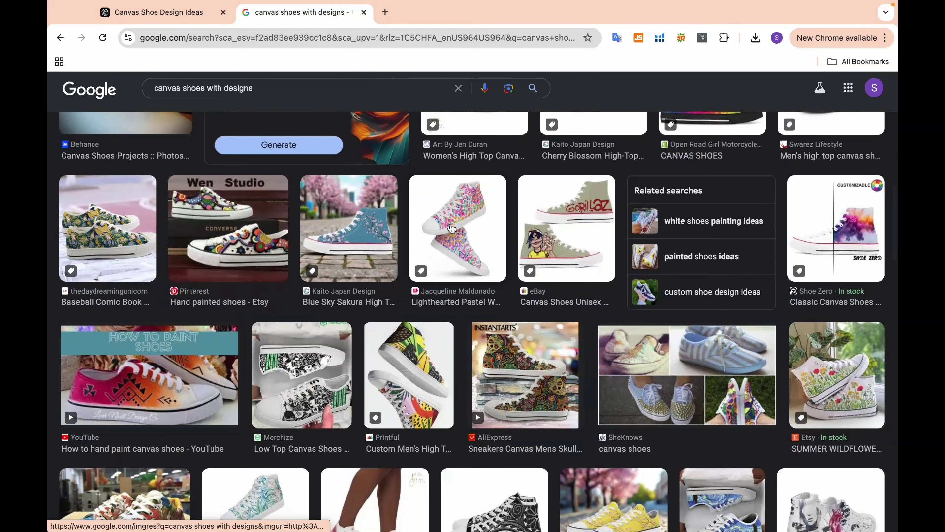
{"action": "left_click", "coordinate": [451, 228]}
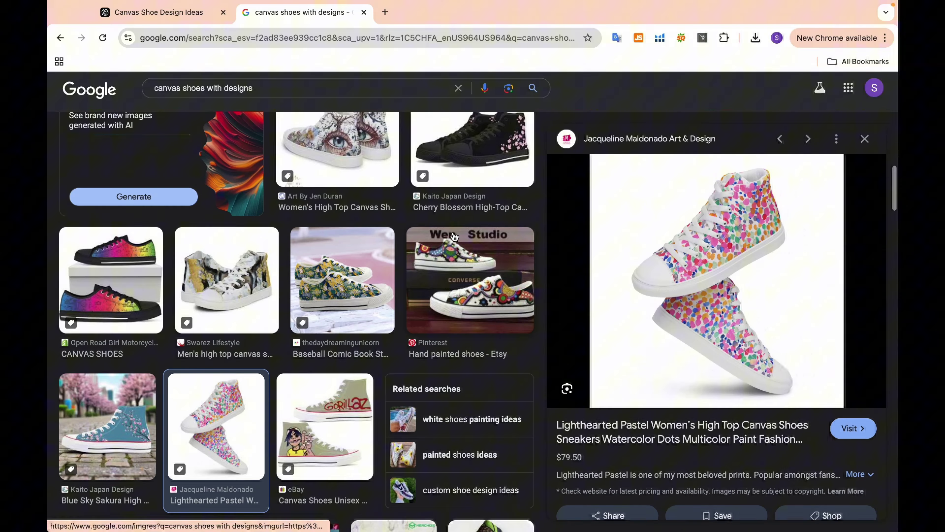
{"action": "scroll", "coordinate": [353, 350], "scroll_direction": "down", "scroll_amount": 8}
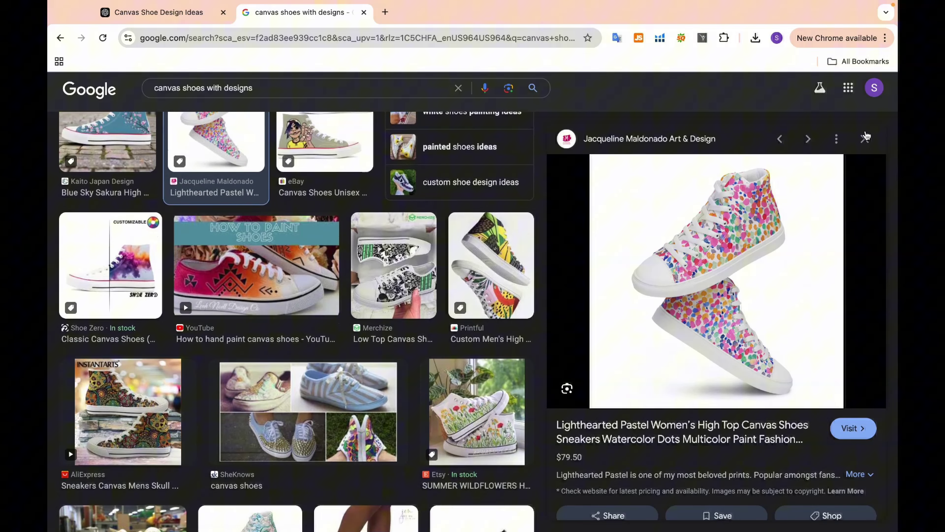
{"action": "key", "text": "Escape"}
Step: Preview the Art By Jen Duran and Faith Hope Love butterfly high-tops
{"action": "scroll", "coordinate": [447, 361], "scroll_direction": "down", "scroll_amount": 3}
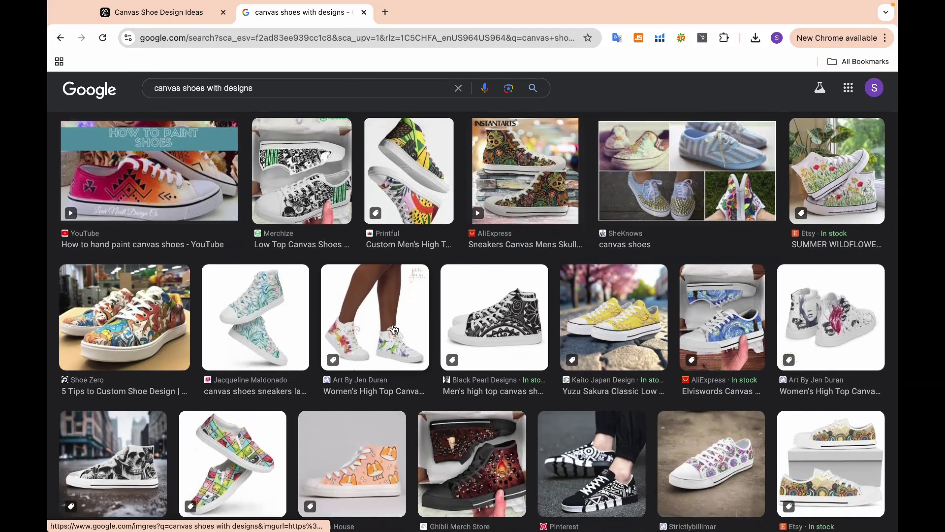
{"action": "left_click", "coordinate": [374, 305]}
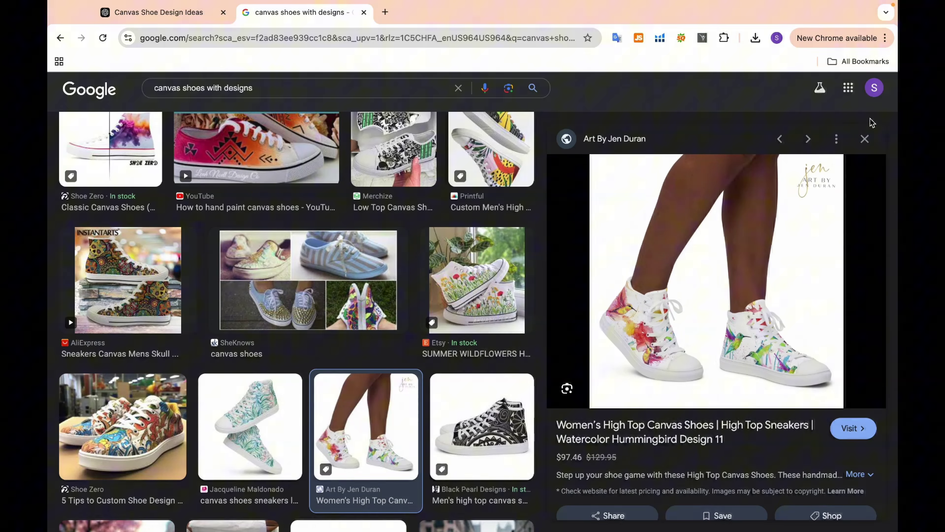
{"action": "left_click", "coordinate": [863, 140]}
{"action": "scroll", "coordinate": [419, 462], "scroll_direction": "down", "scroll_amount": 9}
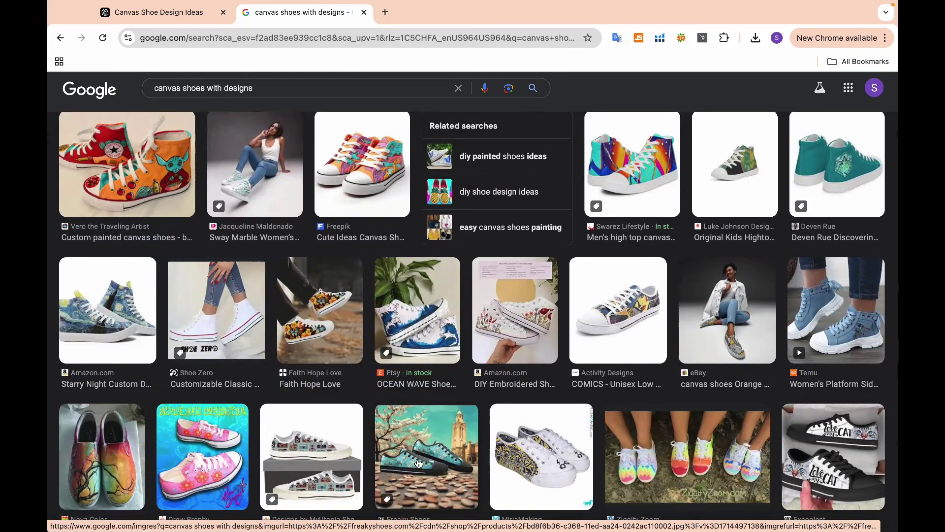
{"action": "scroll", "coordinate": [419, 463], "scroll_direction": "down", "scroll_amount": 7}
{"action": "scroll", "coordinate": [328, 217], "scroll_direction": "up", "scroll_amount": 4}
{"action": "left_click", "coordinate": [328, 217]}
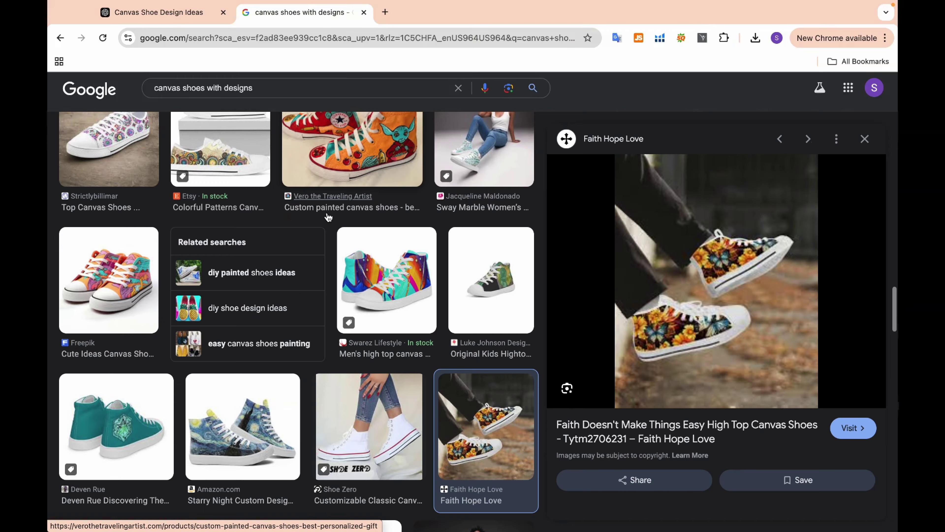
{"action": "left_click", "coordinate": [863, 140]}
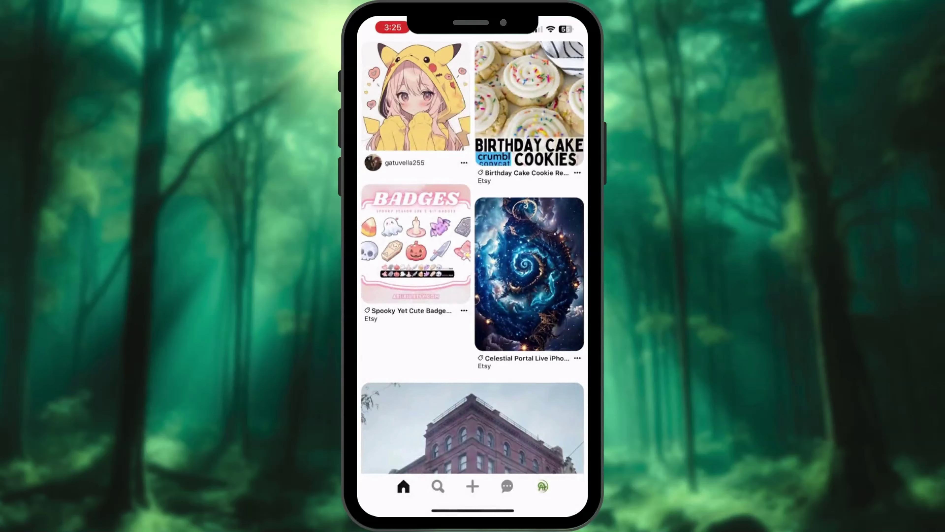
Step: Search Pinterest for 'shoes designs'
{"action": "left_click", "coordinate": [438, 486]}
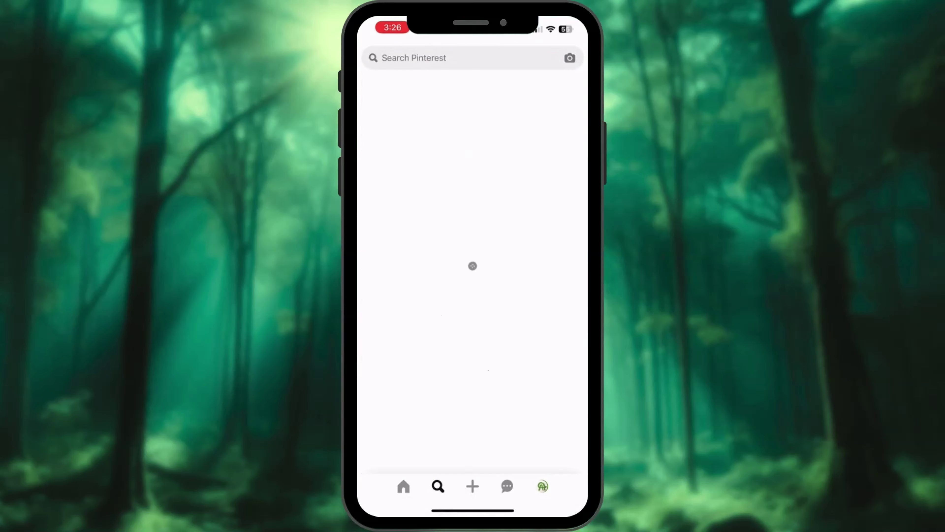
{"action": "left_click", "coordinate": [464, 57]}
{"action": "type", "text": "shoes designs"}
{"action": "key", "text": "Return"}
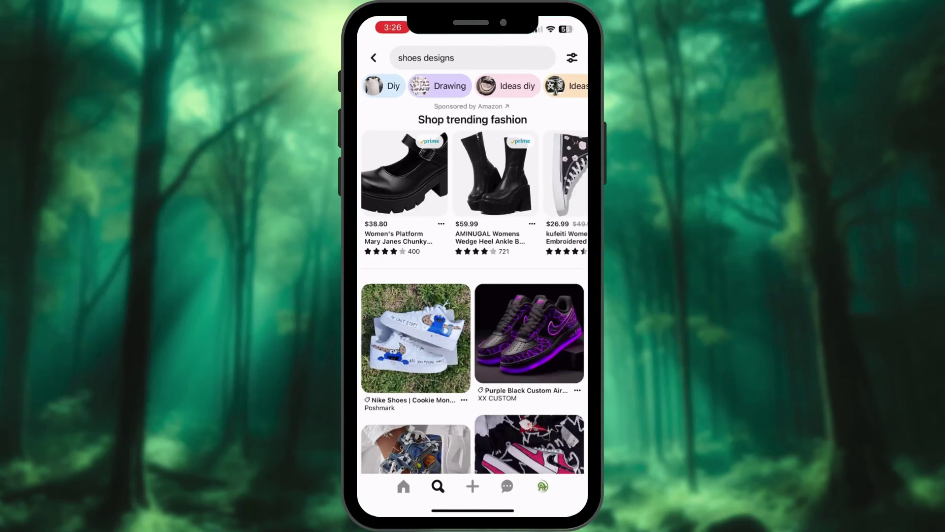
Step: Scroll the results and open the Custom Embroidered Sneakers pin with planets and stars
{"action": "scroll", "coordinate": [472, 175], "scroll_direction": "right", "scroll_amount": 5}
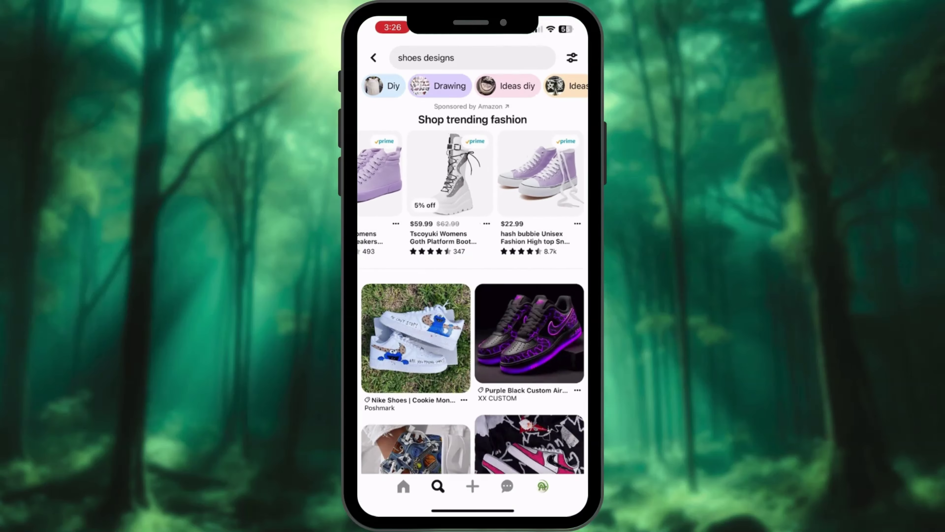
{"action": "scroll", "coordinate": [473, 298], "scroll_direction": "down", "scroll_amount": 6}
{"action": "scroll", "coordinate": [473, 286], "scroll_direction": "down", "scroll_amount": 20}
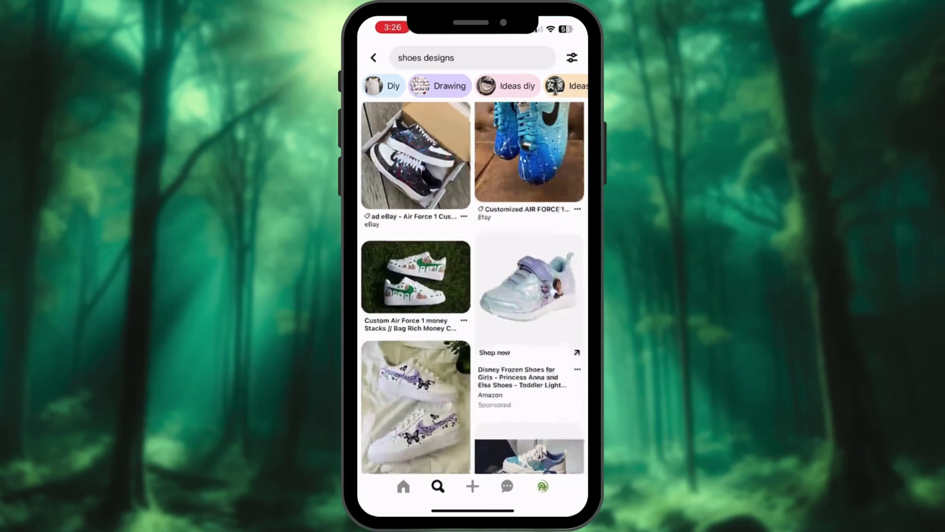
{"action": "scroll", "coordinate": [473, 287], "scroll_direction": "down", "scroll_amount": 10}
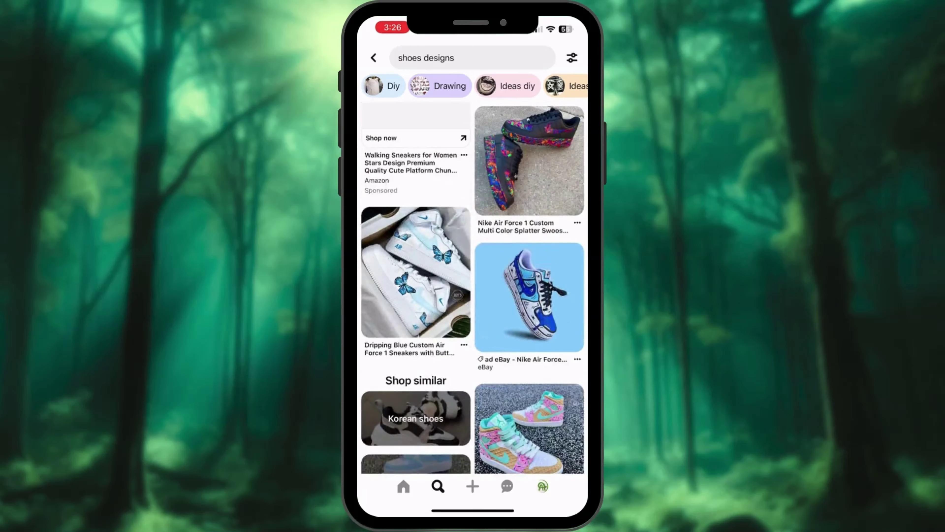
{"action": "scroll", "coordinate": [473, 287], "scroll_direction": "down", "scroll_amount": 10}
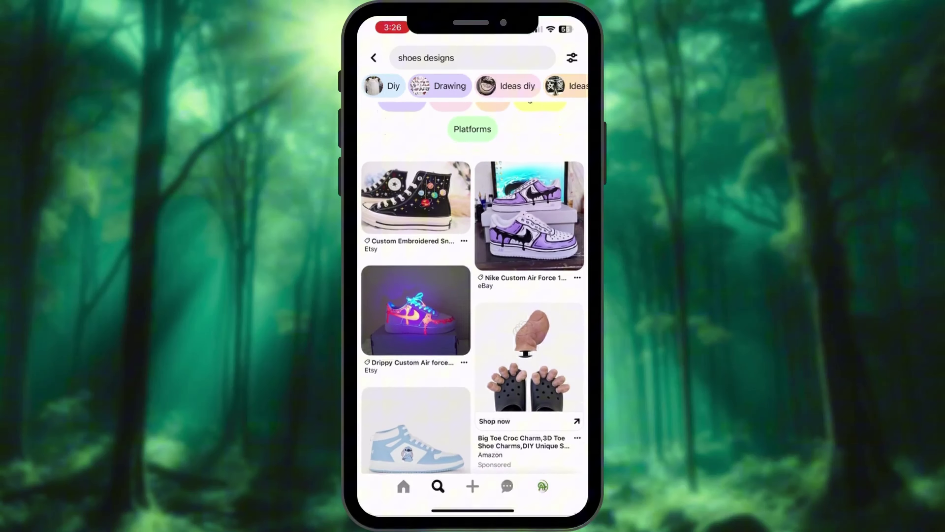
{"action": "left_click", "coordinate": [415, 194]}
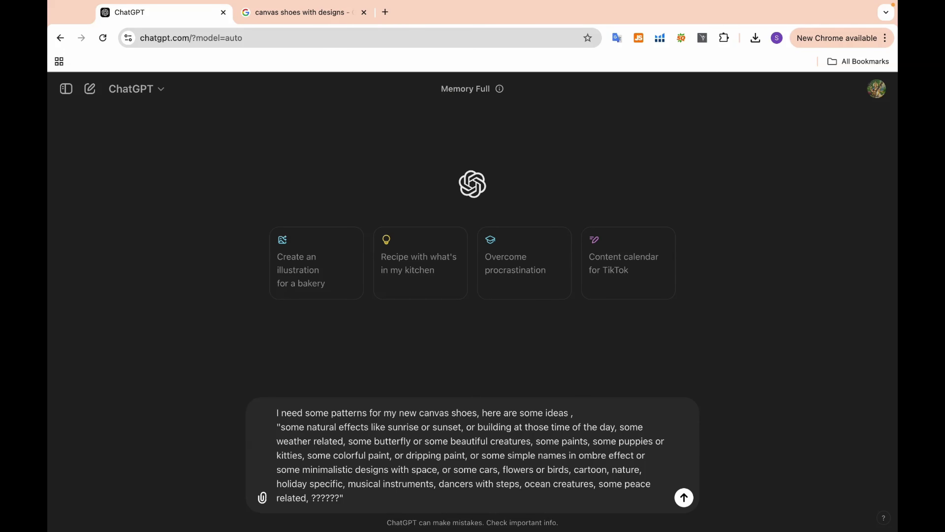
Step: Send the pattern-ideas prompt, follow the 14-idea reply, and start a follow-up about image prompts
{"action": "key", "text": "Return"}
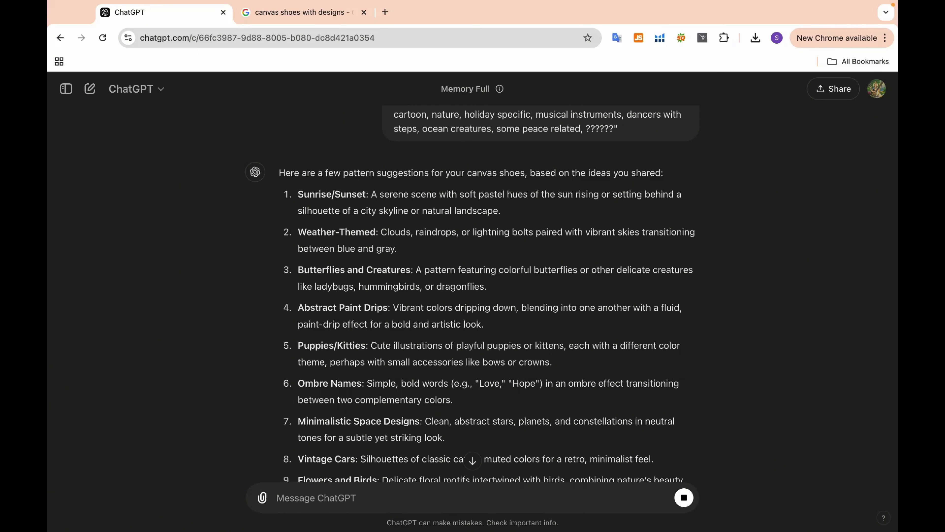
{"action": "left_click", "coordinate": [472, 460]}
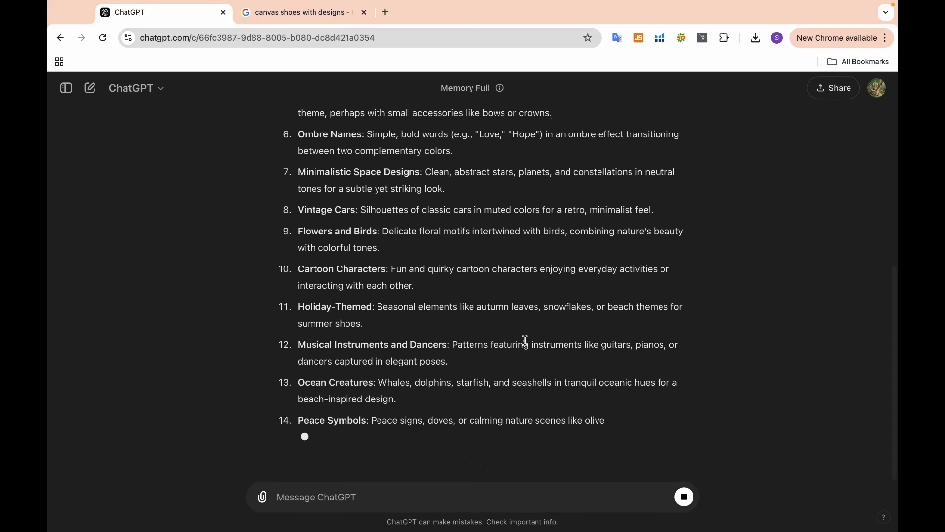
{"action": "type", "text": "Can you give me some image generation prompts?"}
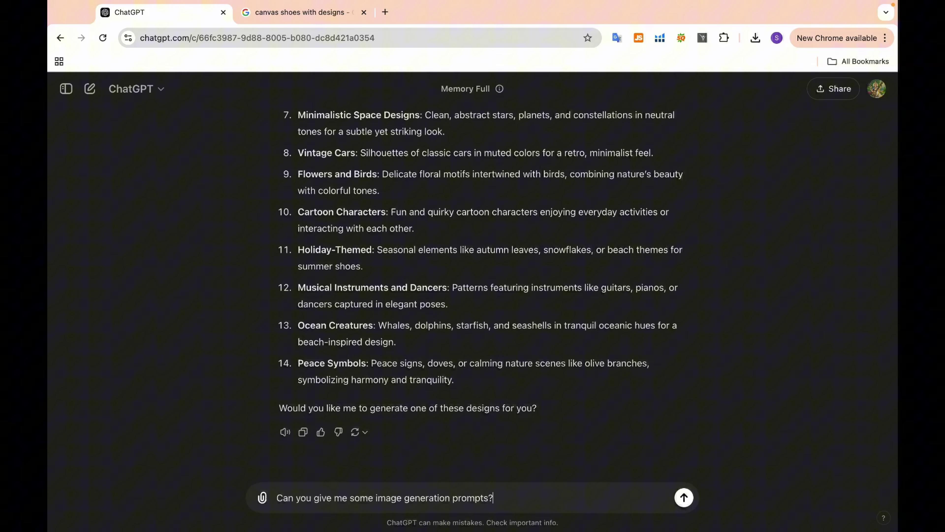
Step: Send the follow-up 'Can you give me some image generation prompts?'
{"action": "key", "text": "Return"}
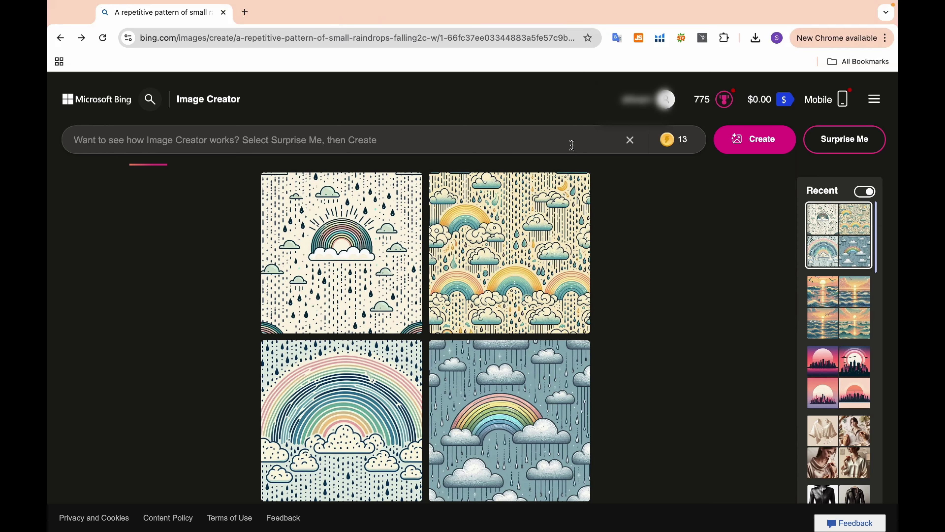
Step: Generate images from the colourful-butterflies-on-pastel prompt and download one result
{"action": "left_click", "coordinate": [571, 144]}
{"action": "type", "text": "A colorful array of butterflies in flight, featuring vibrant shades of blue, yellow, and orange, against a soft pastel background, with small flowers scattered around."}
{"action": "key", "text": "Return"}
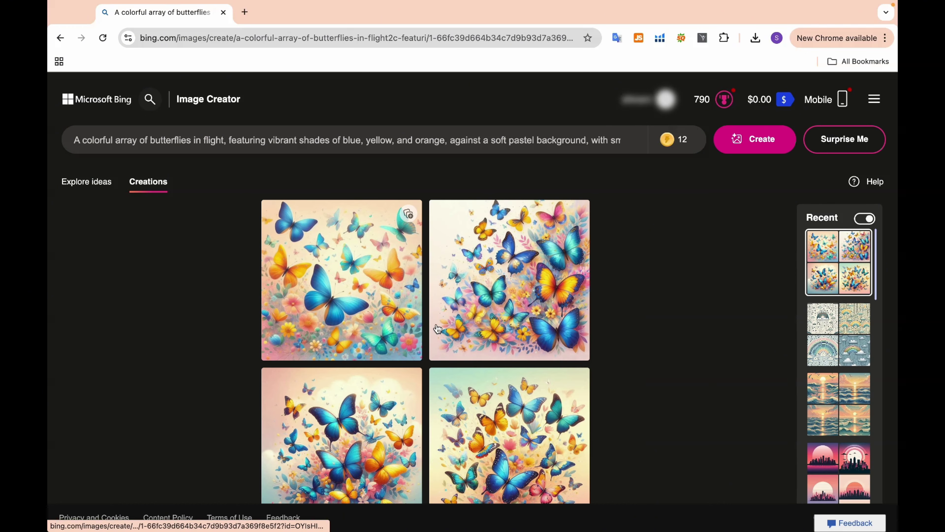
{"action": "scroll", "coordinate": [438, 329], "scroll_direction": "down", "scroll_amount": 1}
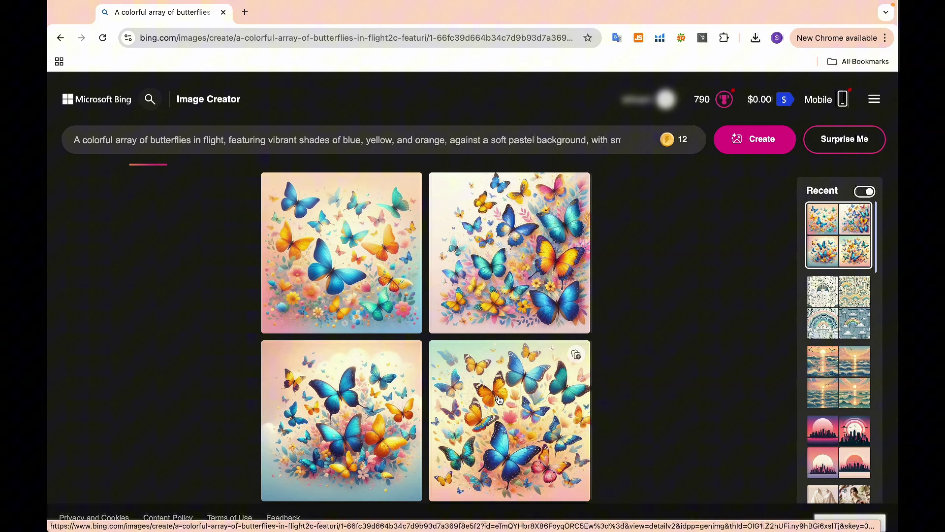
{"action": "left_click", "coordinate": [346, 197]}
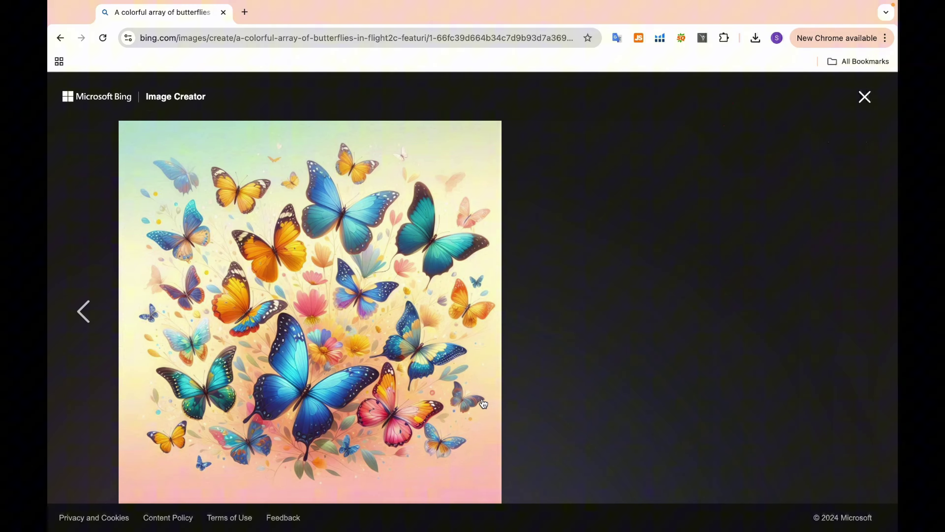
{"action": "left_click", "coordinate": [732, 344]}
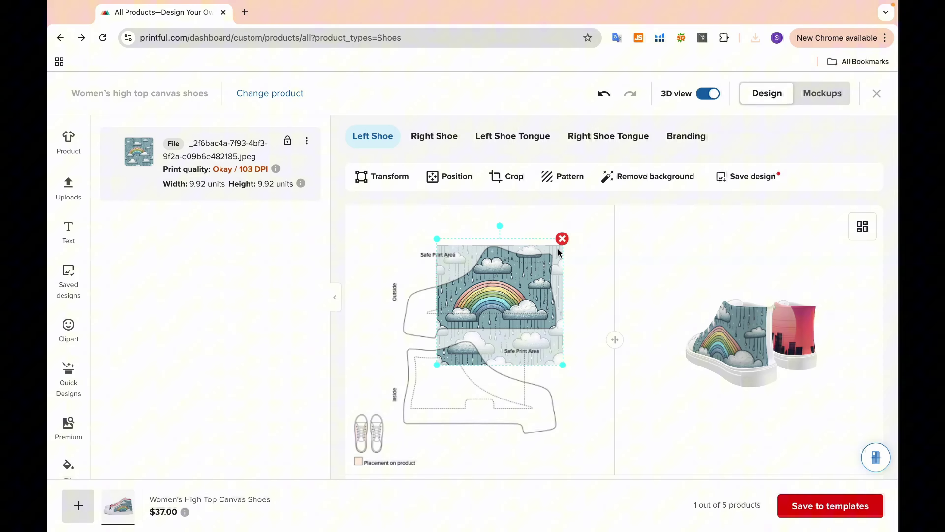
Step: Delete the old rainbow shoe design and return to the Printful dashboard
{"action": "left_click", "coordinate": [562, 239]}
{"action": "left_click", "coordinate": [223, 12]}
{"action": "type", "text": "prit"}
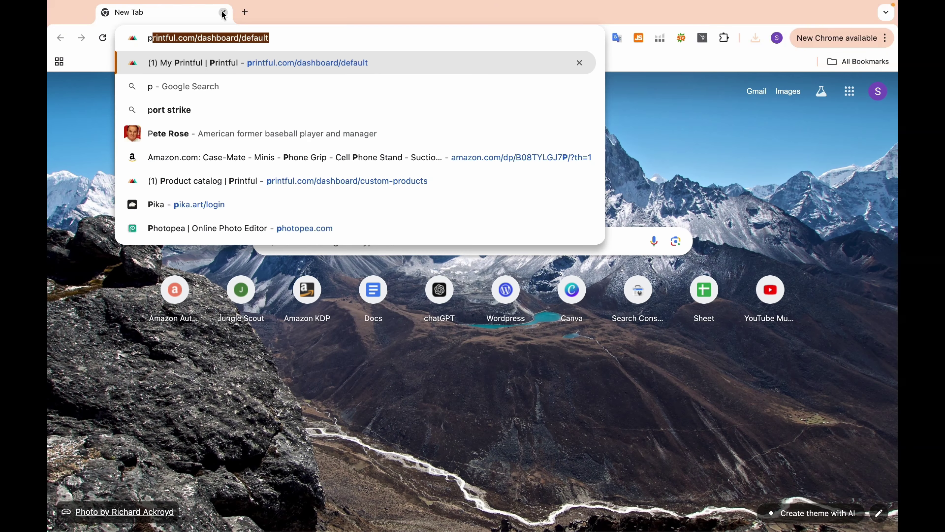
{"action": "left_click", "coordinate": [238, 220]}
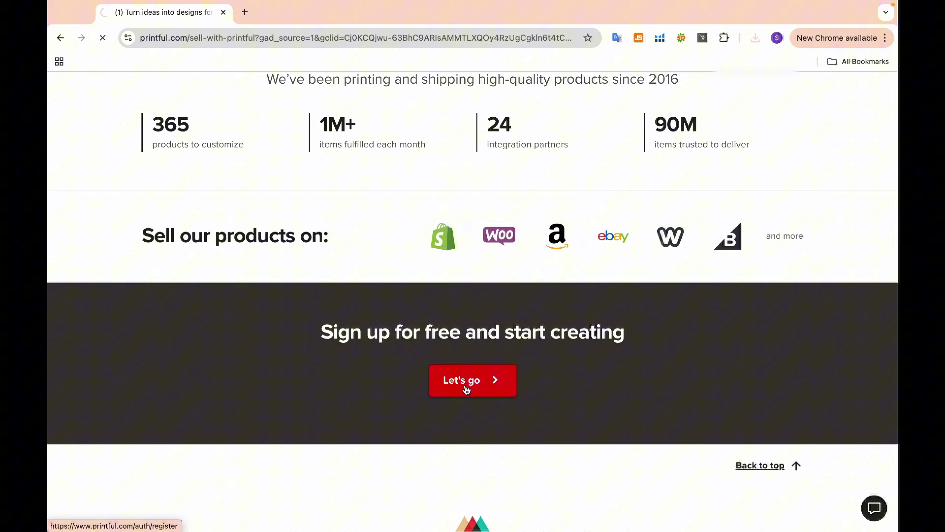
{"action": "left_click", "coordinate": [469, 384]}
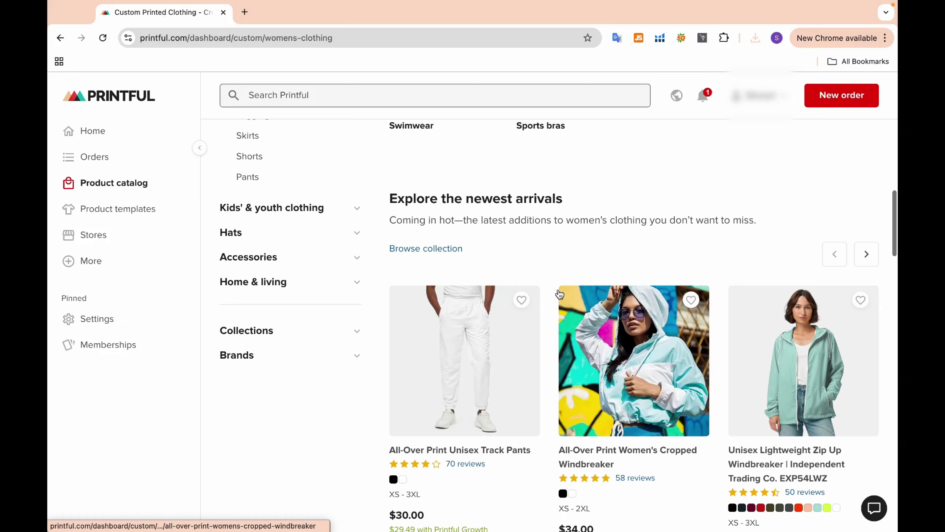
Step: Open Women's High Top Canvas Shoes in the catalog and create a new product template
{"action": "scroll", "coordinate": [558, 292], "scroll_direction": "down", "scroll_amount": 15}
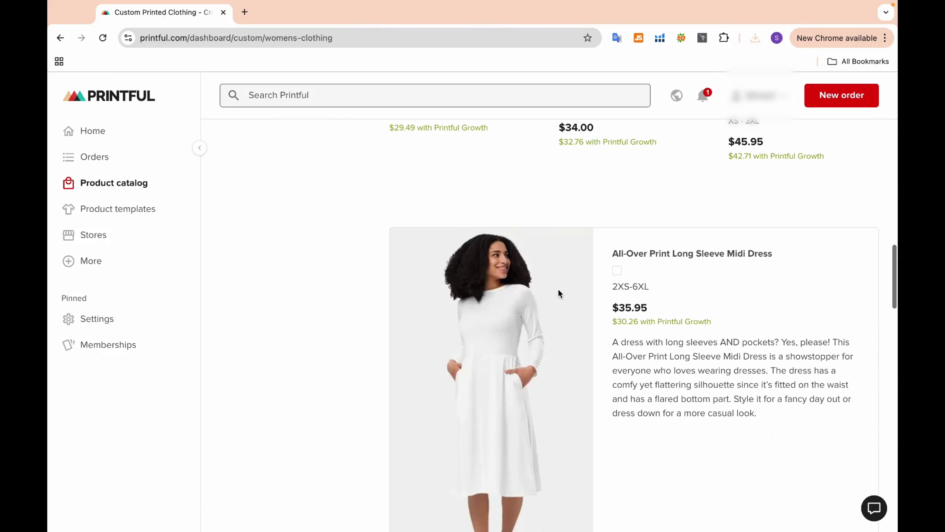
{"action": "scroll", "coordinate": [558, 292], "scroll_direction": "down", "scroll_amount": 6}
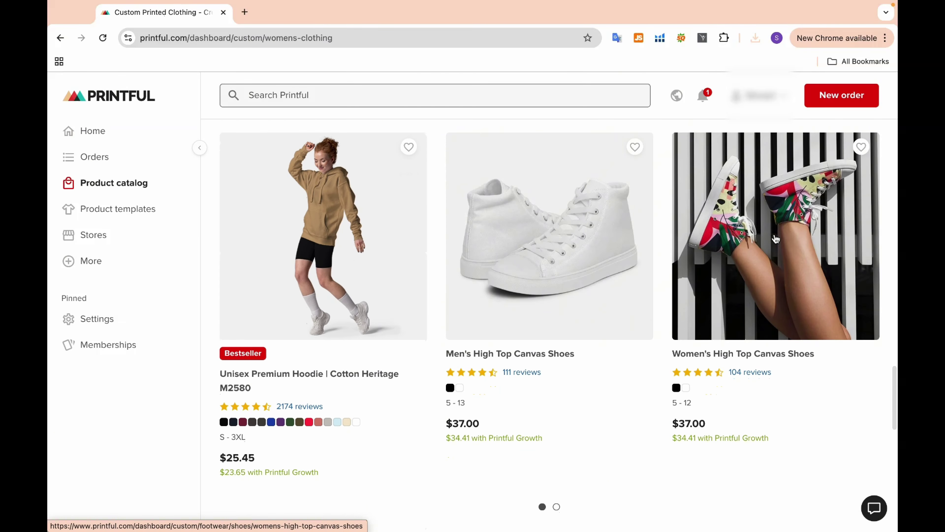
{"action": "left_click", "coordinate": [777, 239]}
{"action": "scroll", "coordinate": [699, 283], "scroll_direction": "down", "scroll_amount": 4}
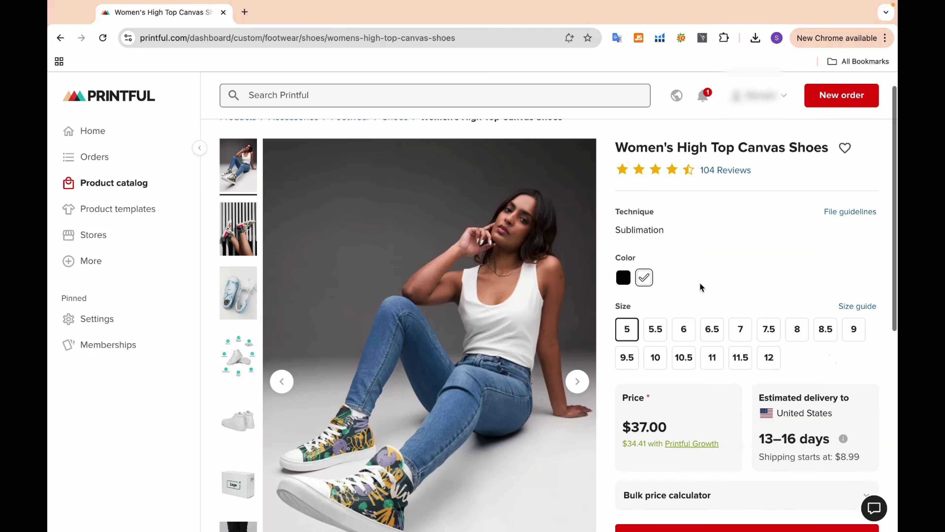
{"action": "left_click", "coordinate": [668, 427]}
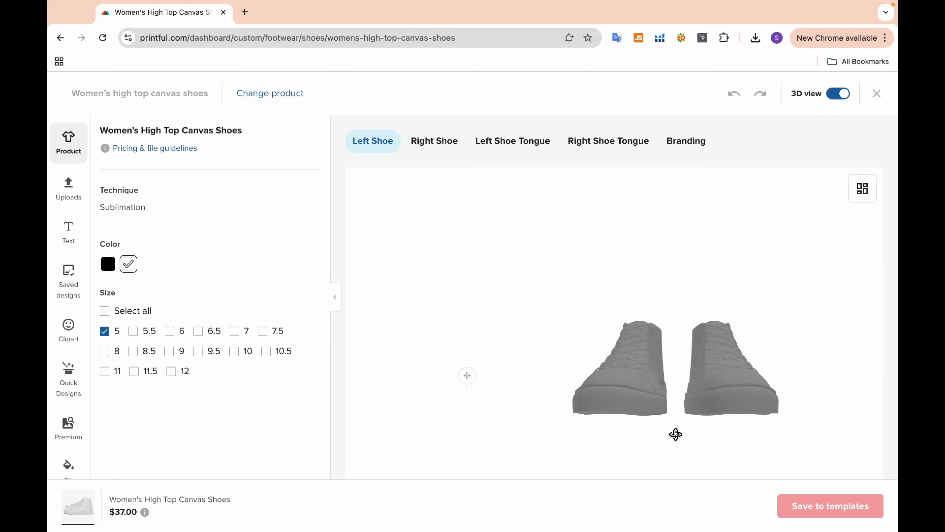
Step: Upload a new image file as the left shoe's design
{"action": "left_click", "coordinate": [422, 381]}
{"action": "left_click", "coordinate": [612, 172]}
{"action": "left_click", "coordinate": [406, 214]}
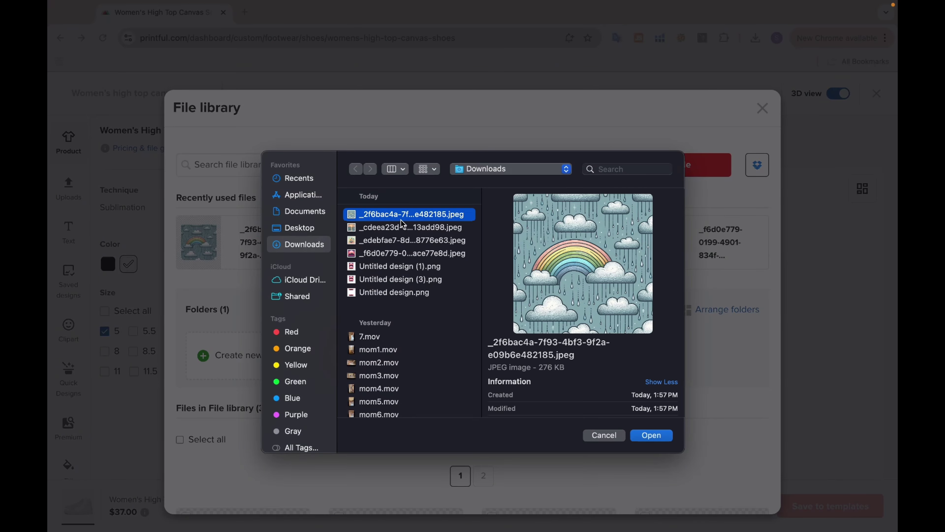
{"action": "left_click", "coordinate": [406, 240]}
{"action": "double_click", "coordinate": [406, 240]}
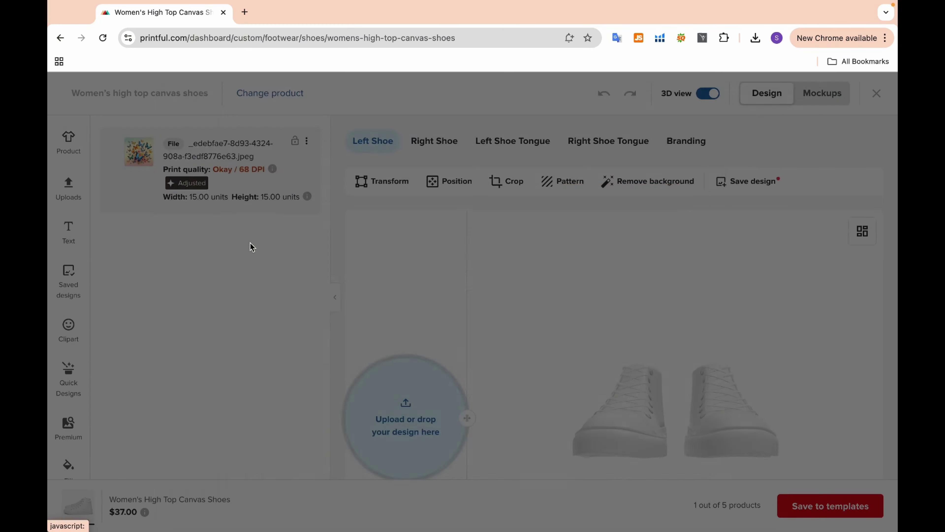
Step: Rotate the 3D preview and nudge the paint-drip artwork to centre it on the left shoe
{"action": "scroll", "coordinate": [613, 395], "scroll_direction": "down", "scroll_amount": 2}
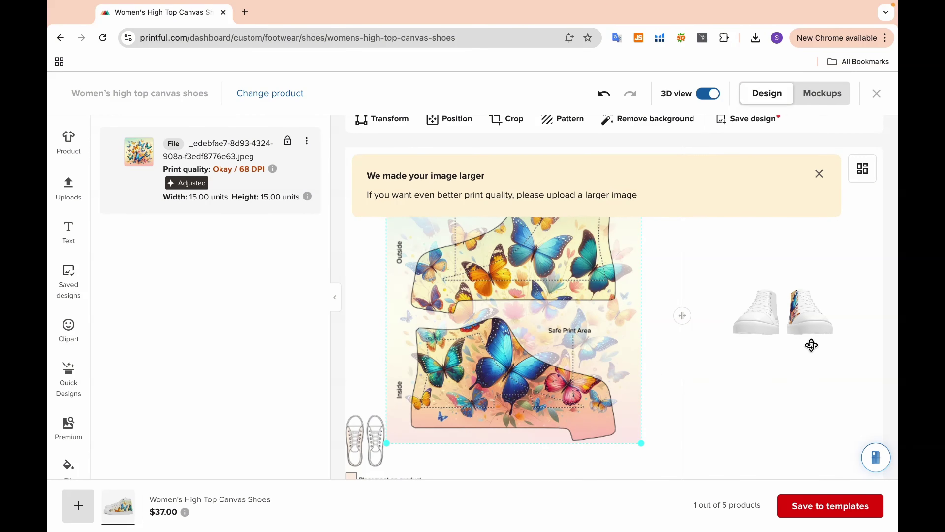
{"action": "left_click_drag", "start_coordinate": [810, 344], "coordinate": [710, 344]}
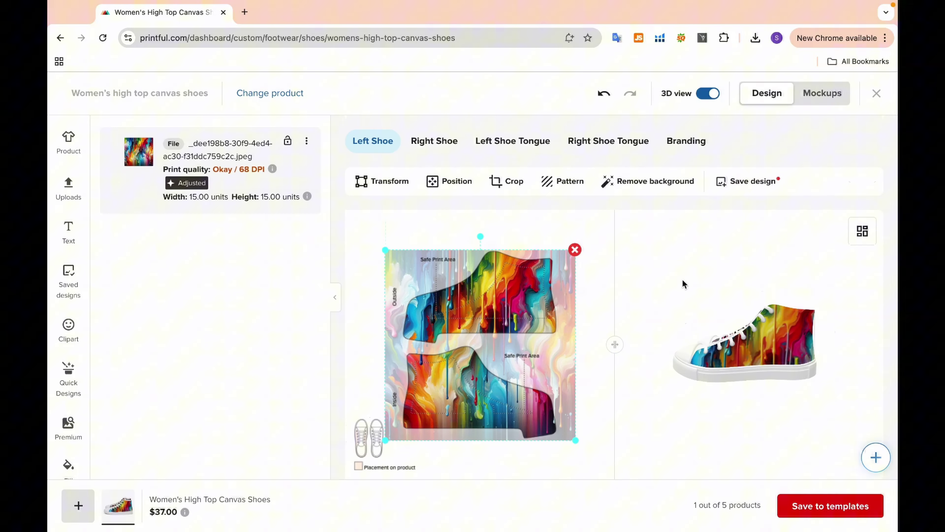
{"action": "mouse_move", "coordinate": [791, 344]}
{"action": "left_mouse_down"}
{"action": "mouse_move", "coordinate": [797, 337]}
{"action": "mouse_move", "coordinate": [669, 363]}
{"action": "mouse_move", "coordinate": [733, 353]}
{"action": "mouse_move", "coordinate": [776, 329]}
{"action": "mouse_move", "coordinate": [796, 349]}
{"action": "left_mouse_up"}
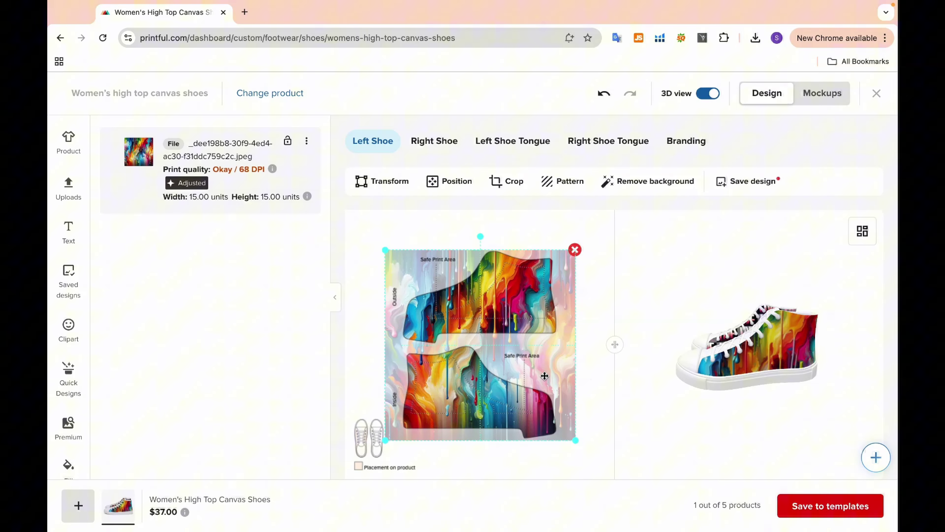
{"action": "left_click_drag", "start_coordinate": [545, 375], "coordinate": [549, 375]}
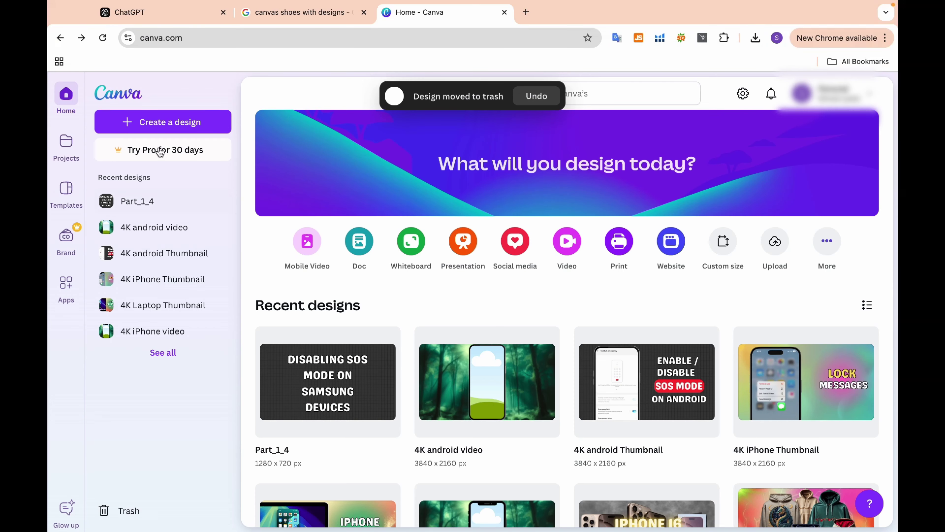
Step: Start a 1024×1024 custom design and make the top-middle LOVE copy 50% transparent
{"action": "left_click", "coordinate": [155, 122]}
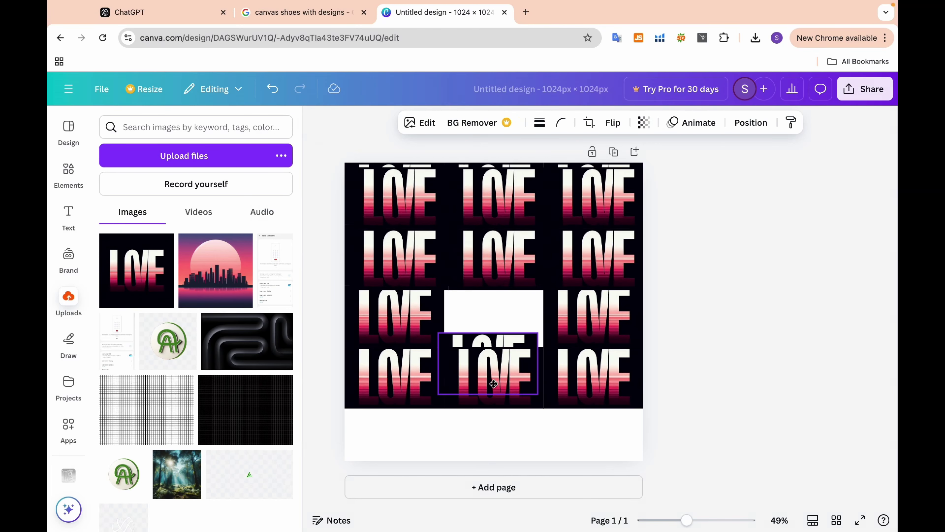
{"action": "left_click", "coordinate": [493, 194]}
{"action": "left_click", "coordinate": [643, 123]}
{"action": "left_click_drag", "start_coordinate": [676, 170], "coordinate": [630, 172]}
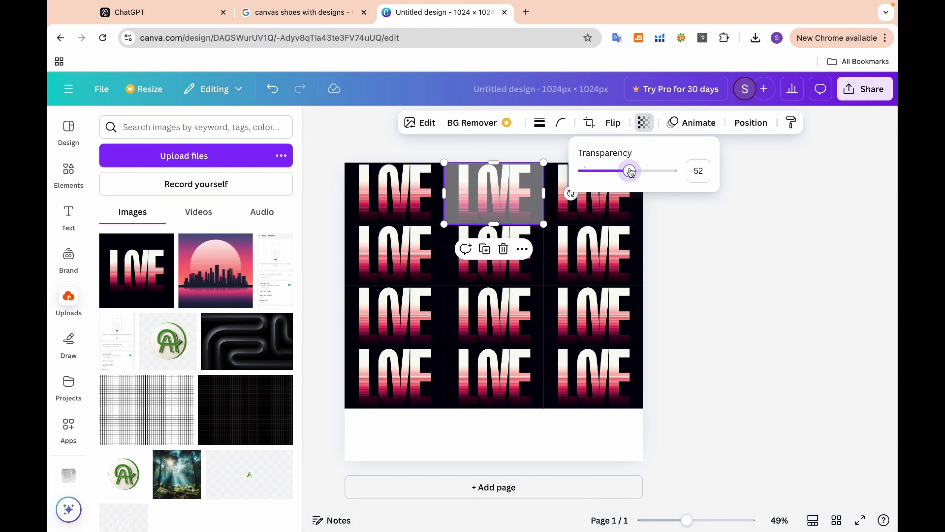
Step: Give both row-two LOVE copies 50% transparency, then shift the pattern right on the right shoe
{"action": "left_click", "coordinate": [395, 257]}
{"action": "key", "text": "5"}
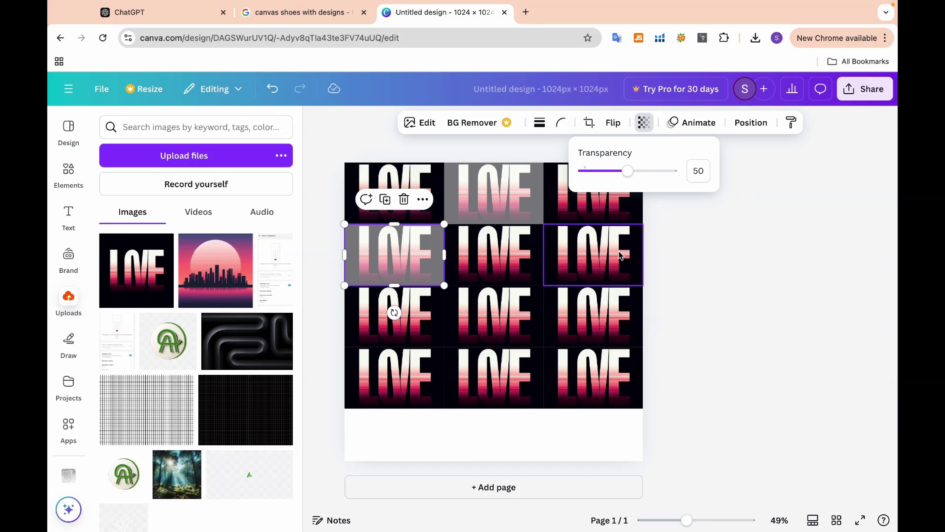
{"action": "left_click", "coordinate": [591, 261]}
{"action": "key", "text": "5"}
{"action": "key", "text": "Tab"}
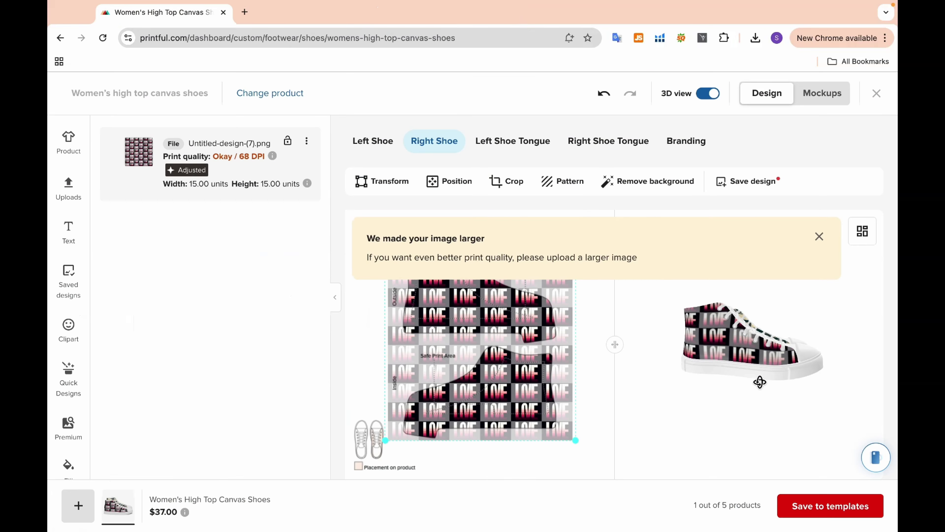
{"action": "left_click_drag", "start_coordinate": [760, 381], "coordinate": [689, 383]}
{"action": "mouse_move", "coordinate": [490, 390]}
{"action": "left_mouse_down"}
{"action": "mouse_move", "coordinate": [499, 389]}
{"action": "mouse_move", "coordinate": [490, 389]}
{"action": "left_mouse_up"}
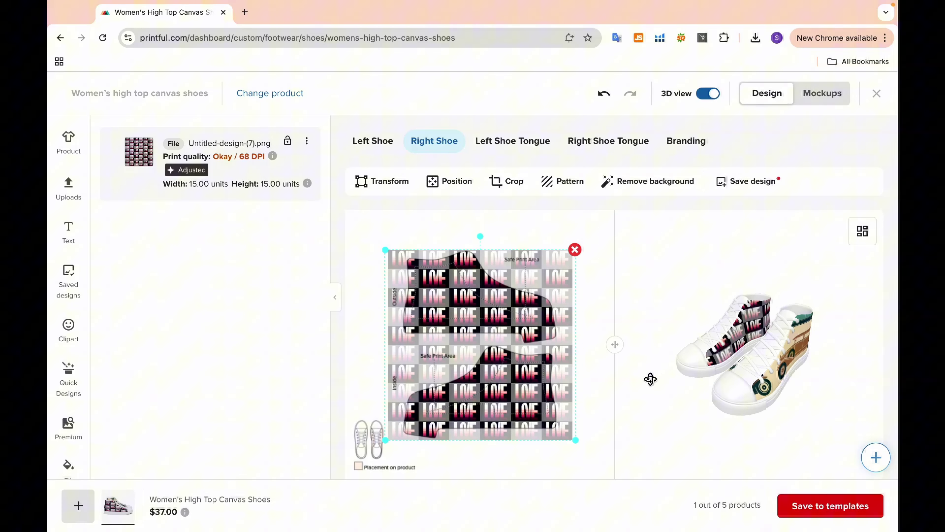
Step: Review the left and right shoe designs, then place the ocean sunset artwork on the right tongue
{"action": "left_click_drag", "start_coordinate": [781, 348], "coordinate": [753, 355]}
{"action": "left_click", "coordinate": [372, 141]}
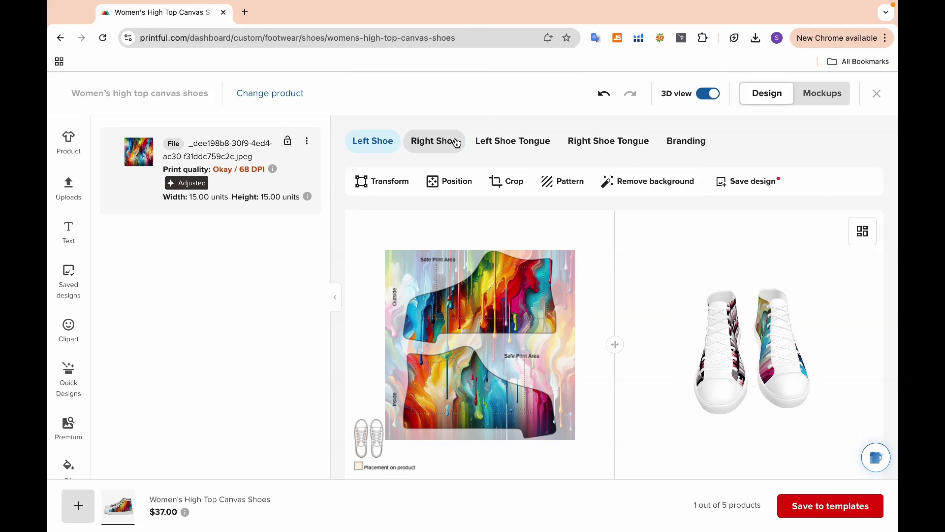
{"action": "left_click", "coordinate": [456, 143]}
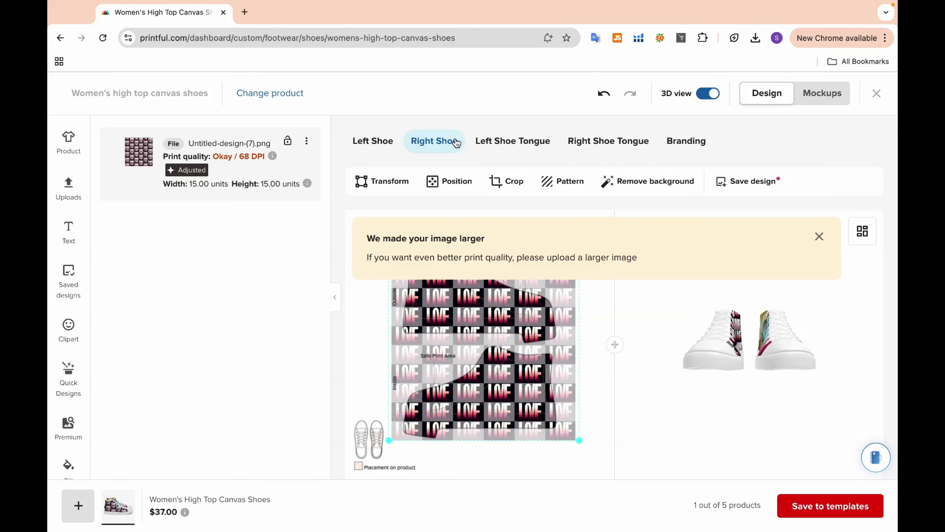
{"action": "left_click", "coordinate": [513, 141]}
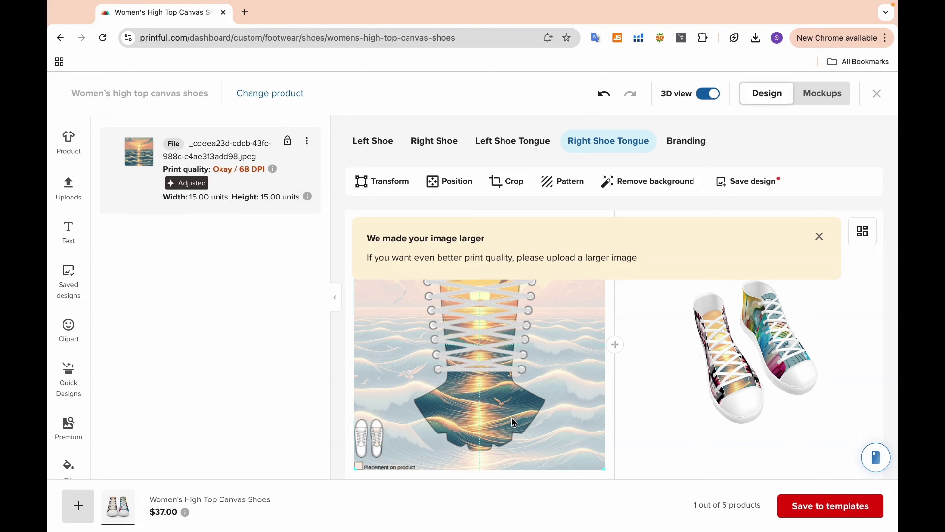
{"action": "left_click", "coordinate": [511, 418]}
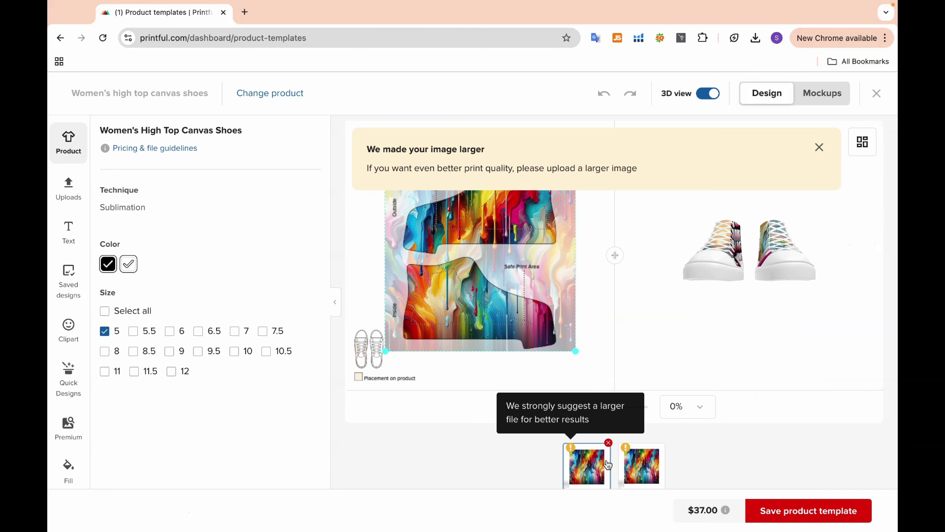
Step: Dismiss the image-enlargement notice, select every size 5–12, and browse the Clipart library
{"action": "scroll", "coordinate": [608, 465], "scroll_direction": "down", "scroll_amount": 1}
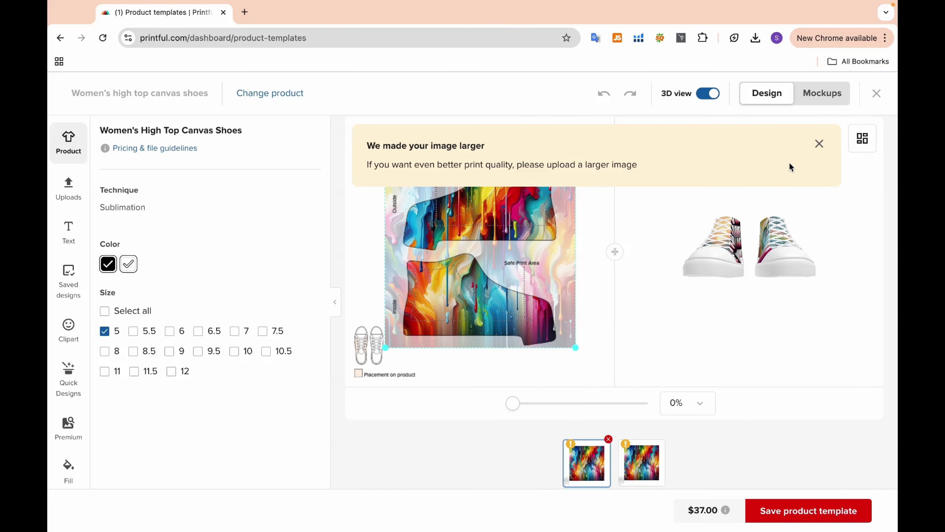
{"action": "left_click", "coordinate": [819, 145]}
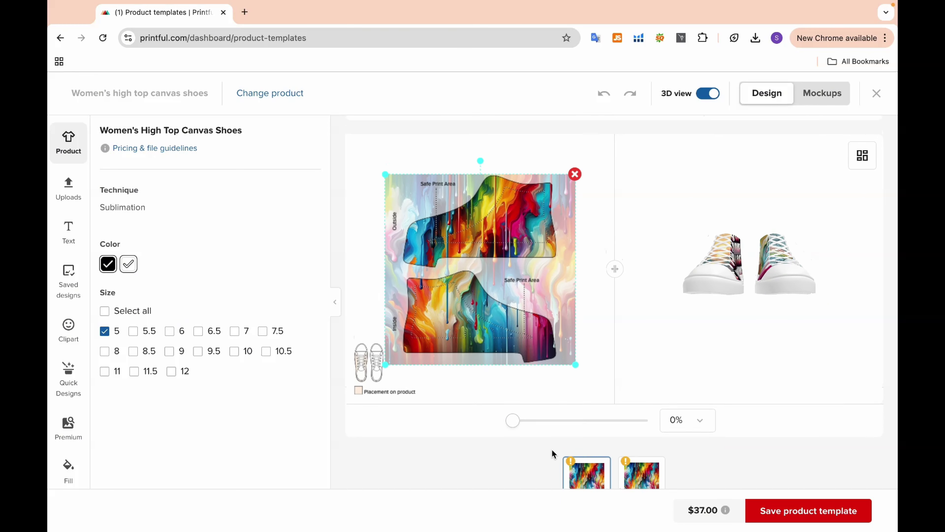
{"action": "left_click_drag", "start_coordinate": [760, 283], "coordinate": [717, 325]}
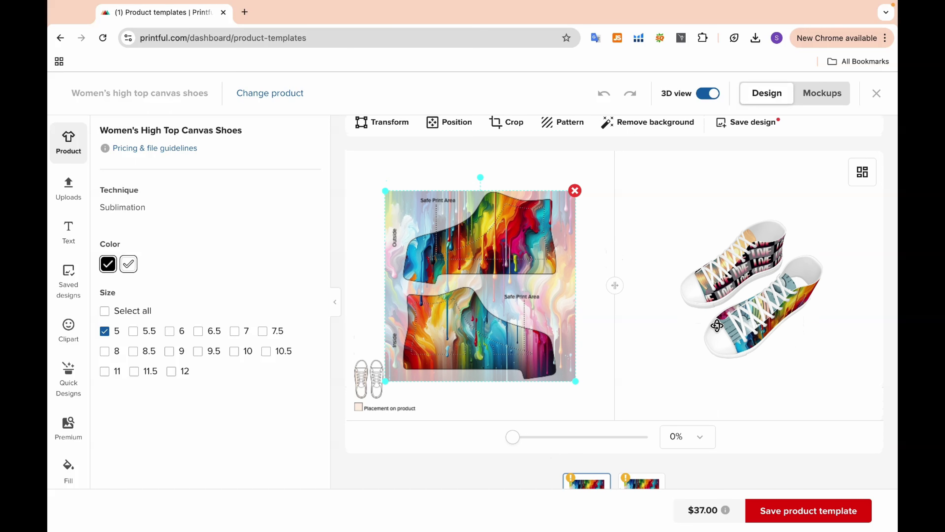
{"action": "left_click", "coordinate": [106, 311]}
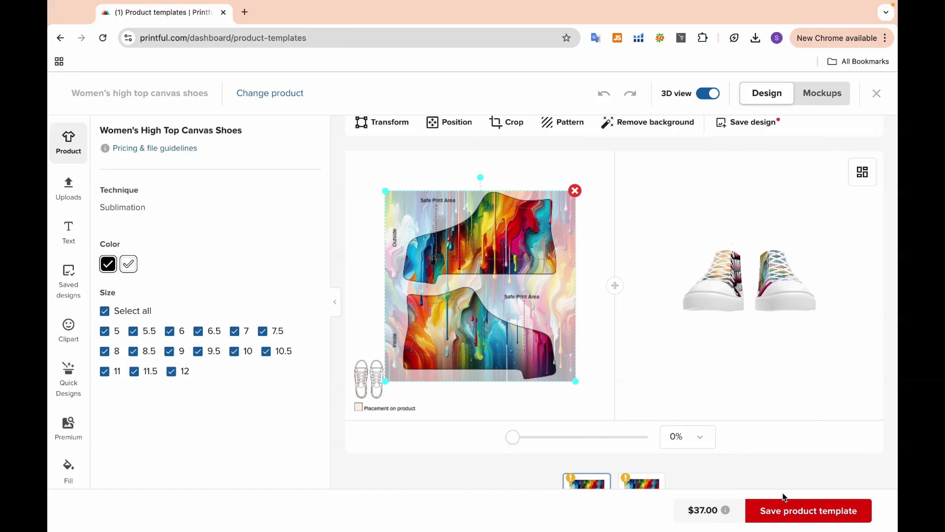
{"action": "left_click", "coordinate": [69, 302]}
{"action": "left_click", "coordinate": [67, 343]}
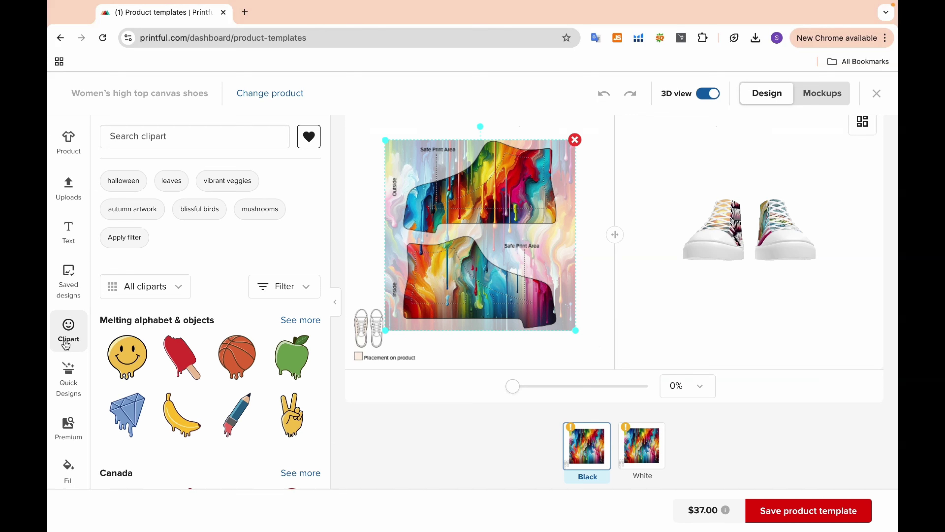
Step: Browse the clipart panel, then scroll the Quick Designs categories without adding any designs
{"action": "scroll", "coordinate": [138, 424], "scroll_direction": "down", "scroll_amount": 10}
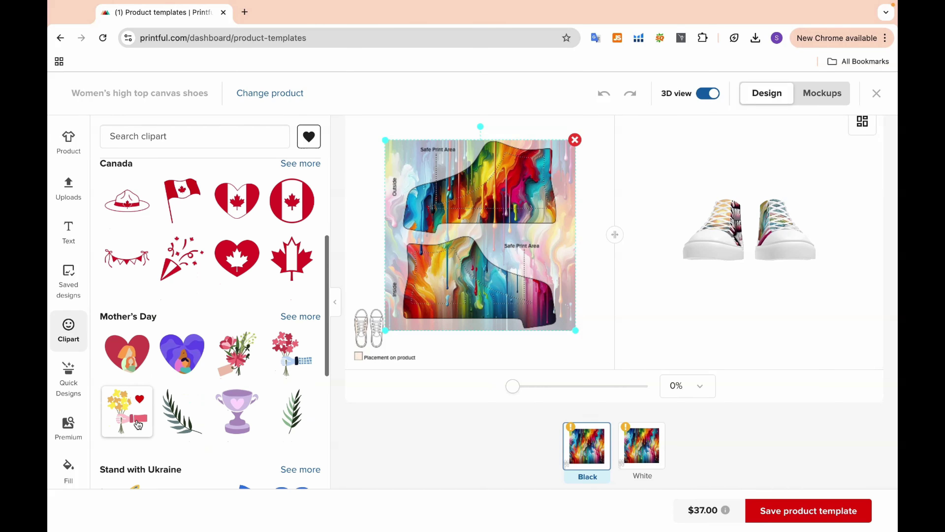
{"action": "scroll", "coordinate": [138, 424], "scroll_direction": "down", "scroll_amount": 10}
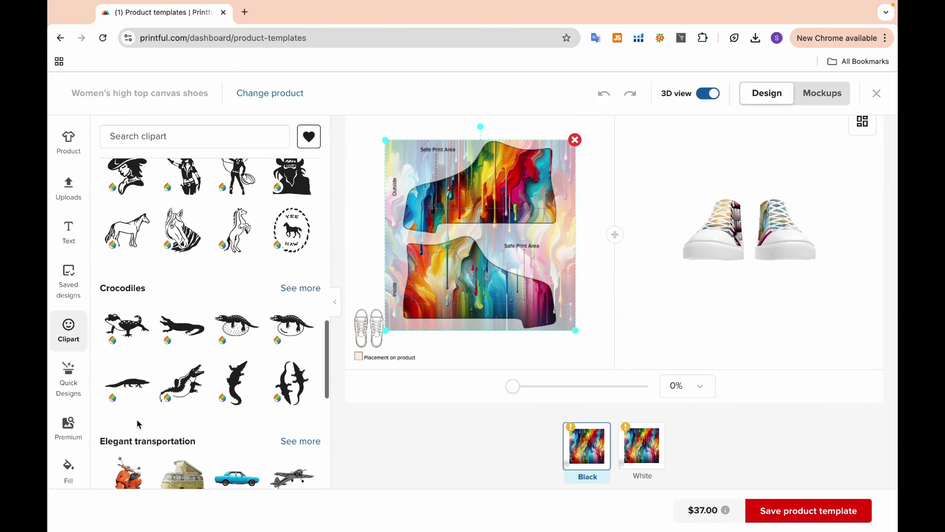
{"action": "left_click", "coordinate": [76, 395]}
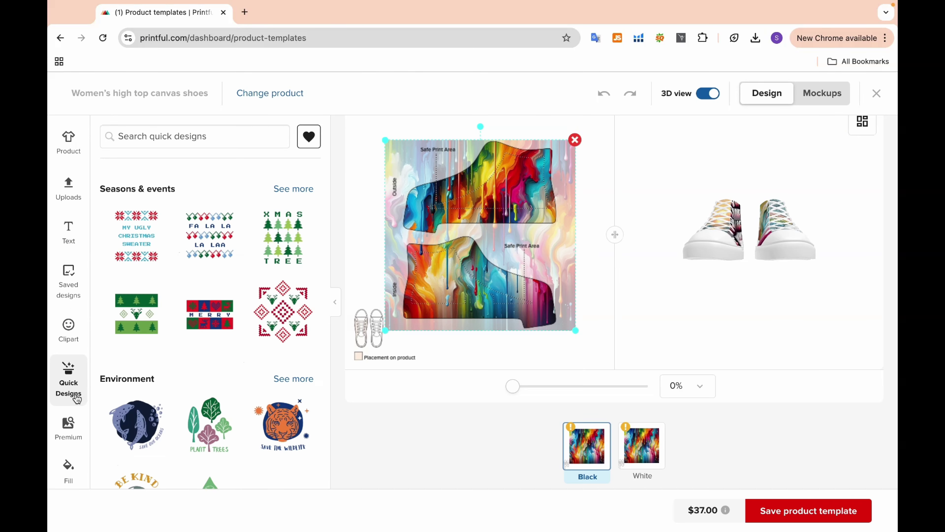
{"action": "scroll", "coordinate": [203, 410], "scroll_direction": "down", "scroll_amount": 12}
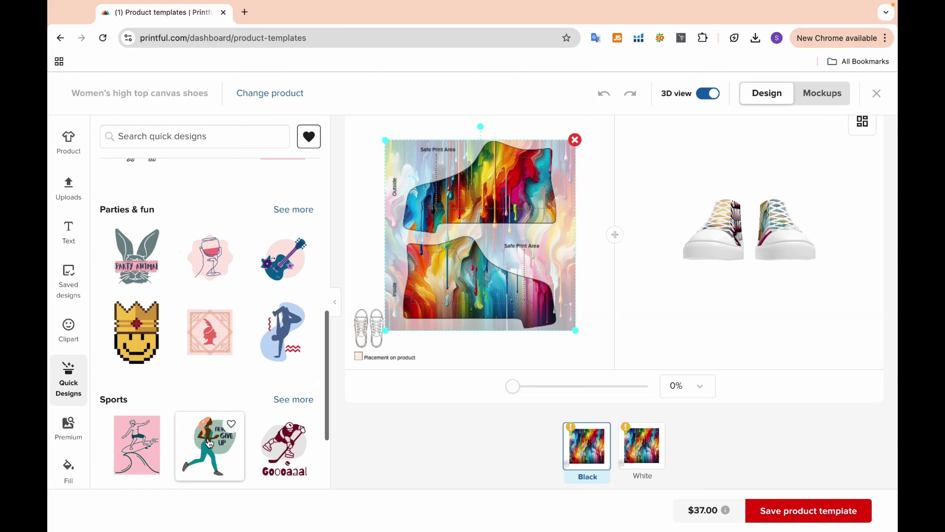
Step: Save the updated shoe product template and choose Add to store
{"action": "left_click", "coordinate": [69, 467]}
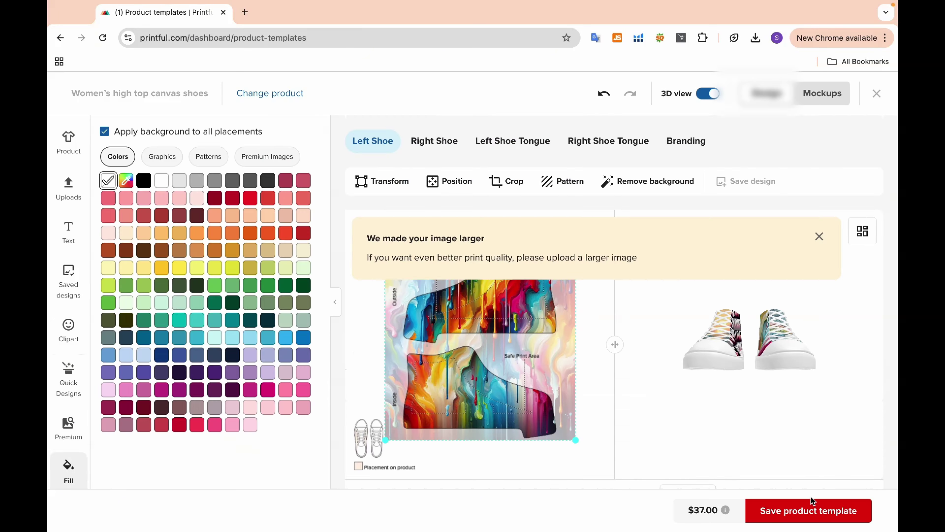
{"action": "left_click", "coordinate": [801, 502]}
{"action": "mouse_move", "coordinate": [475, 288]}
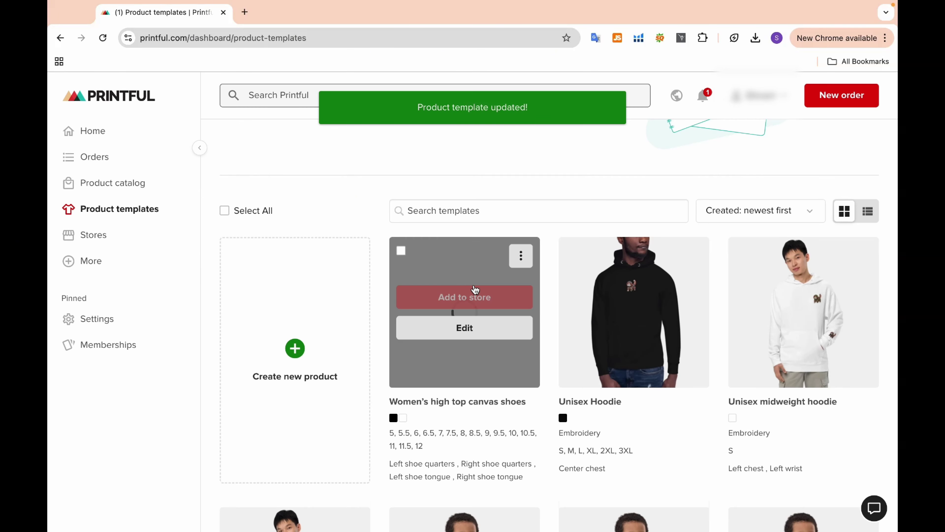
{"action": "left_click", "coordinate": [464, 296]}
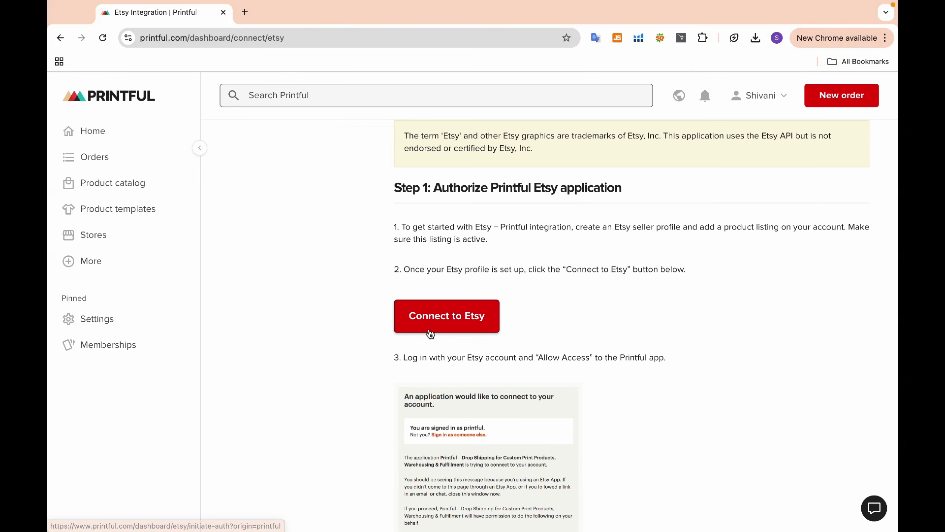
Step: Connect the Etsy store Aeirein to Printful, granting access via the Google account
{"action": "left_click", "coordinate": [449, 317]}
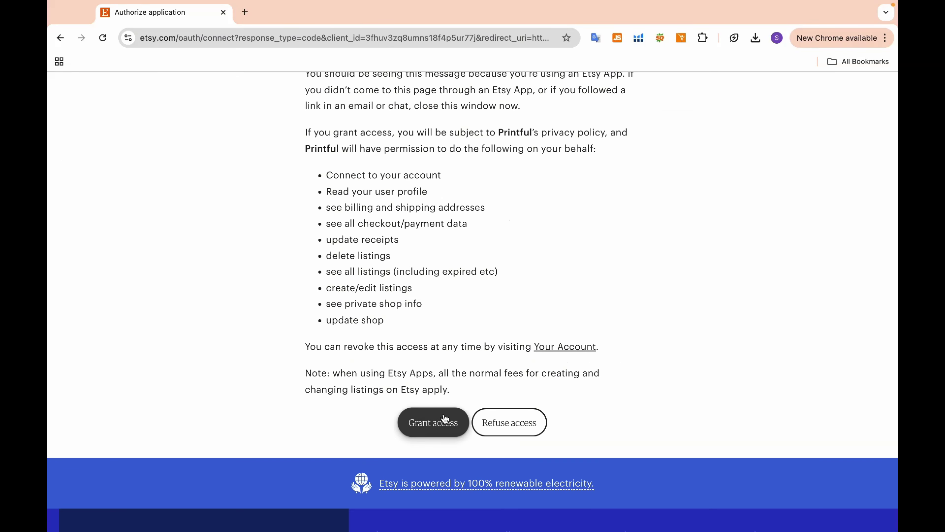
{"action": "left_click", "coordinate": [445, 419]}
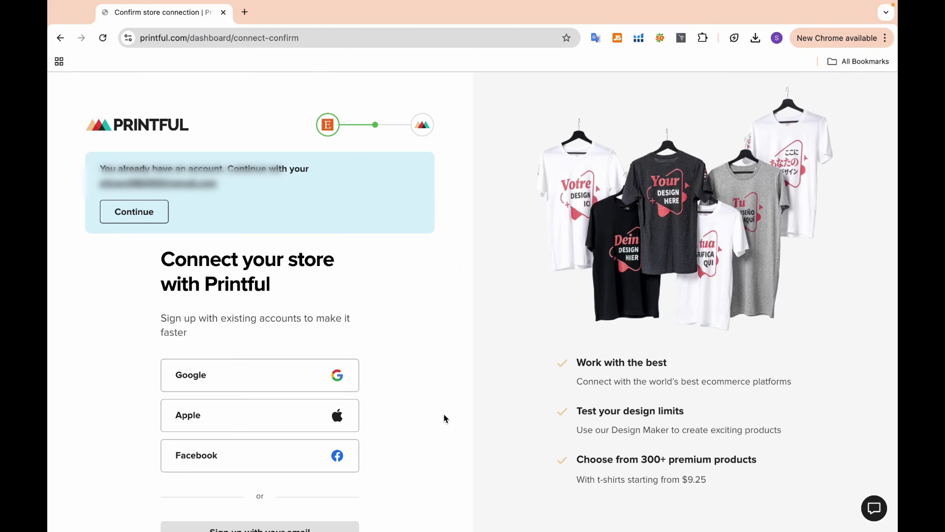
{"action": "left_click", "coordinate": [324, 378]}
{"action": "left_click", "coordinate": [330, 300]}
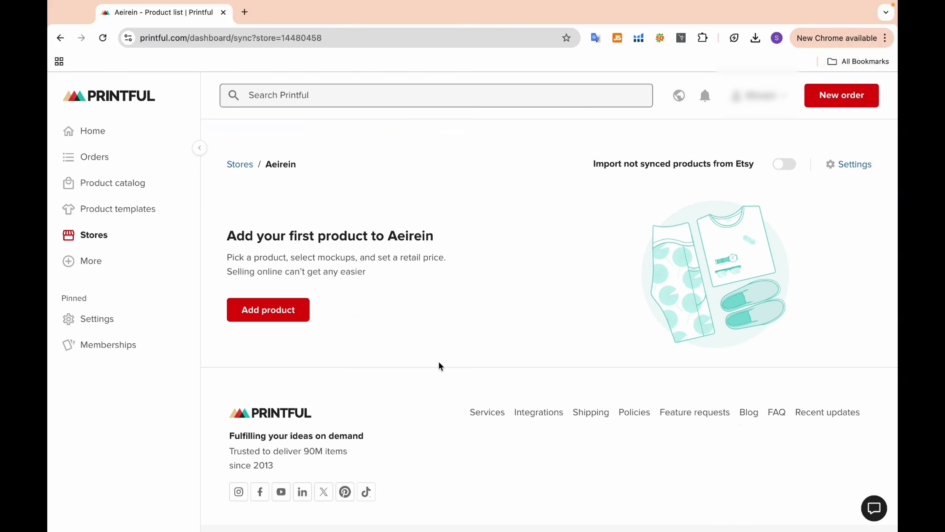
Step: Add the Women's high top canvas shoes template to Aeirein and proceed to mockups
{"action": "scroll", "coordinate": [432, 368], "scroll_direction": "down", "scroll_amount": 2}
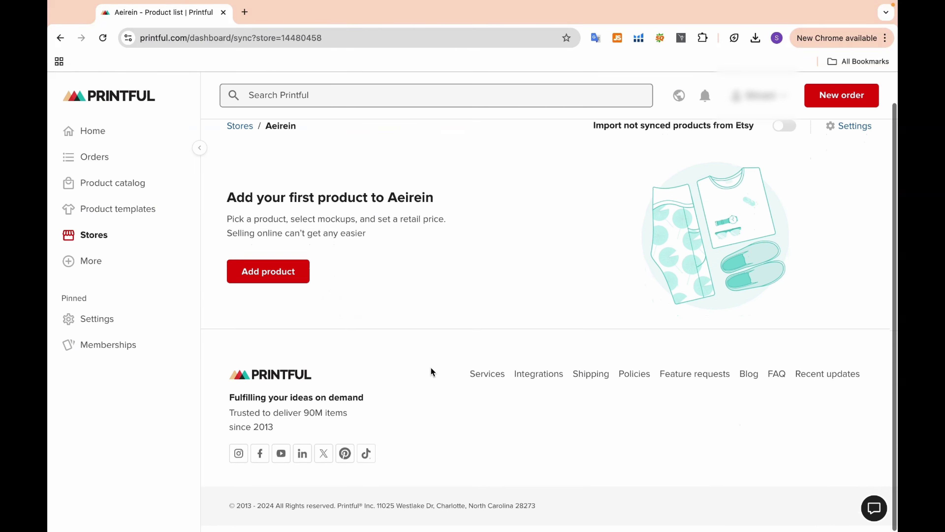
{"action": "scroll", "coordinate": [431, 368], "scroll_direction": "up", "scroll_amount": 2}
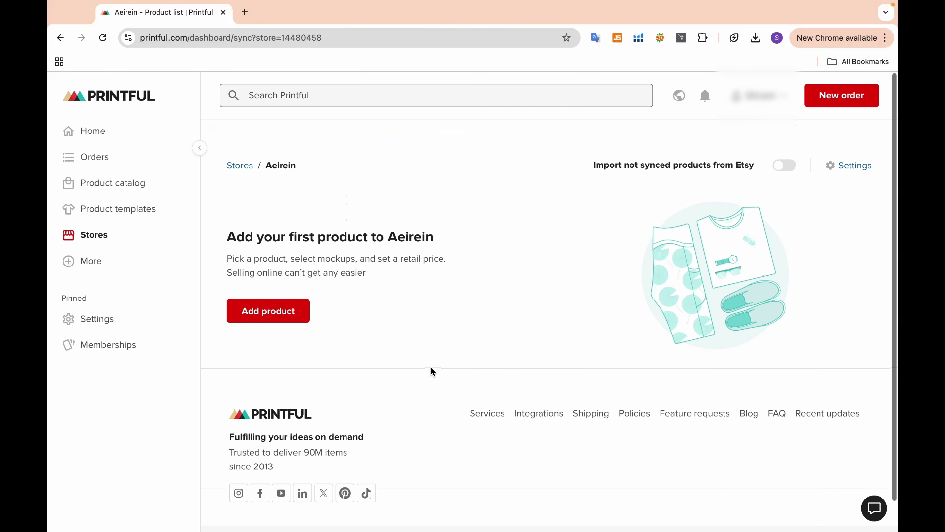
{"action": "left_click", "coordinate": [288, 306]}
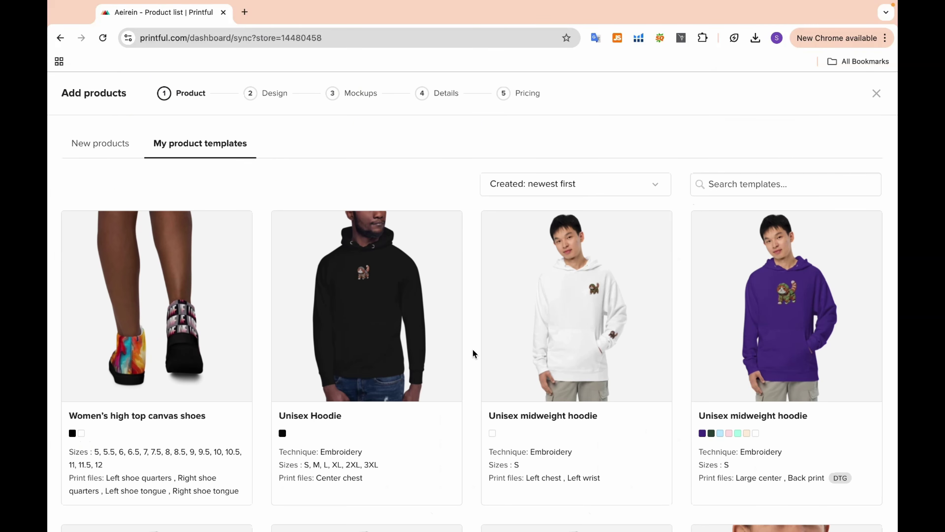
{"action": "left_click", "coordinate": [151, 324]}
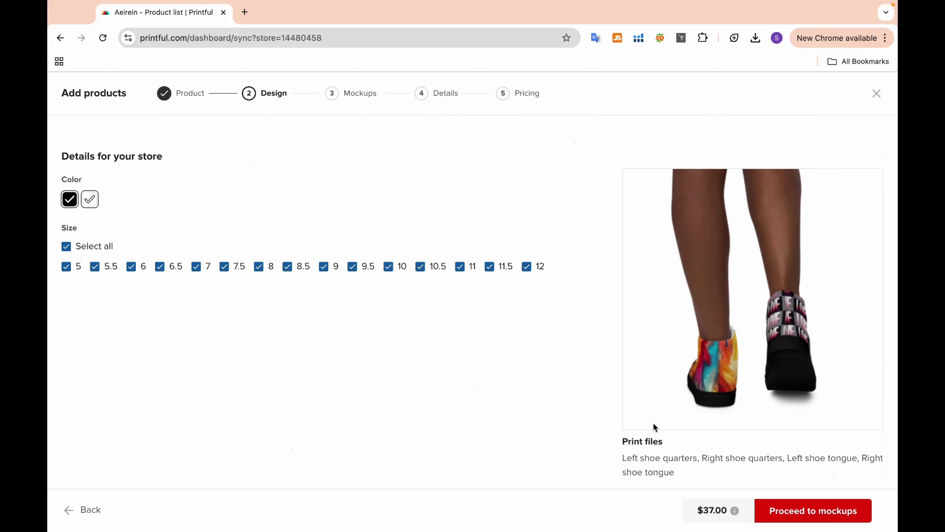
{"action": "left_click", "coordinate": [823, 517]}
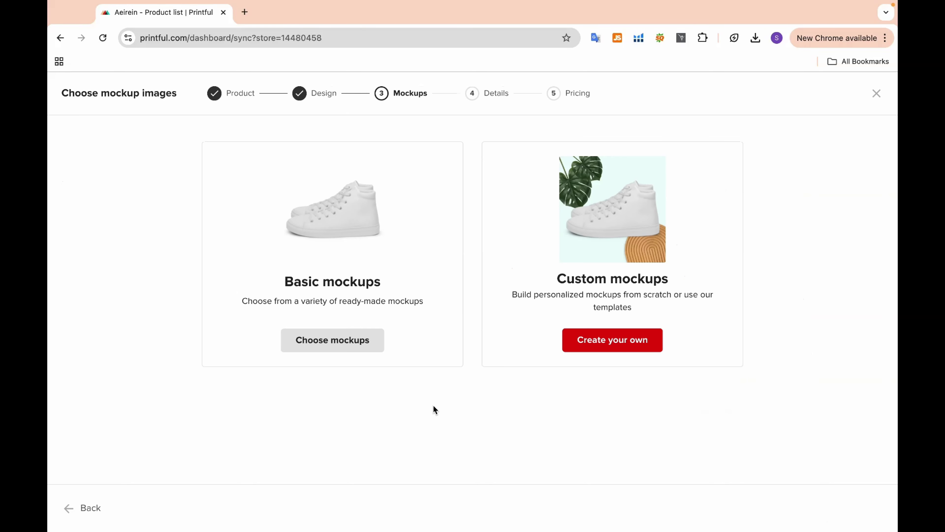
Step: Select the main basic mockup for the shoes and review the Details step
{"action": "left_click", "coordinate": [323, 350]}
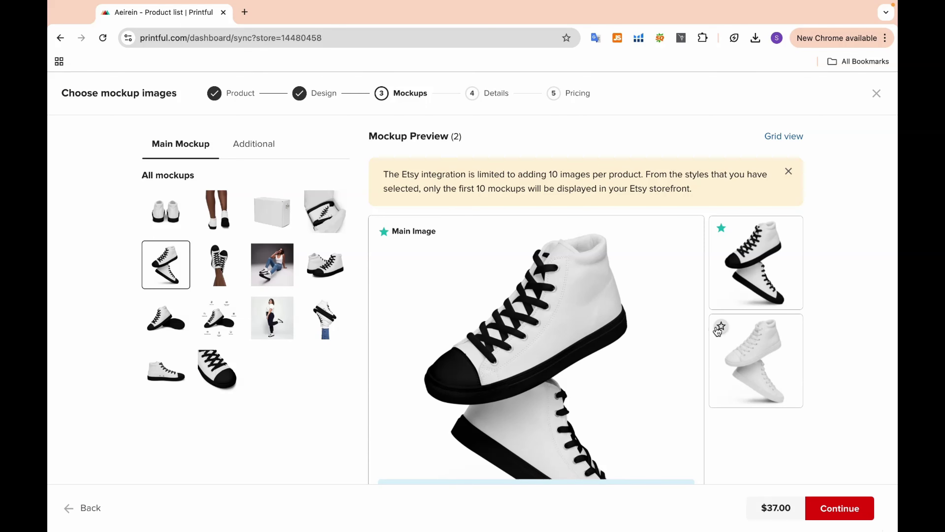
{"action": "left_click", "coordinate": [844, 503]}
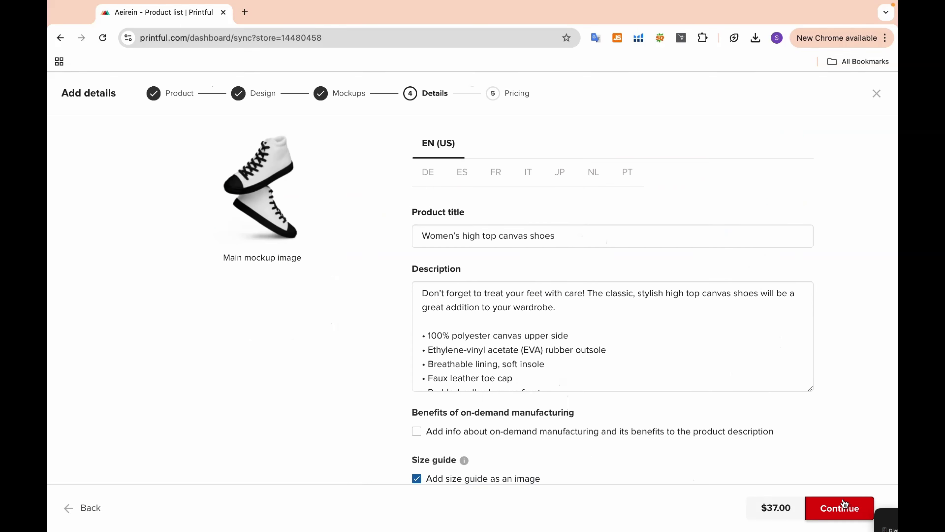
{"action": "scroll", "coordinate": [584, 415], "scroll_direction": "down", "scroll_amount": 2}
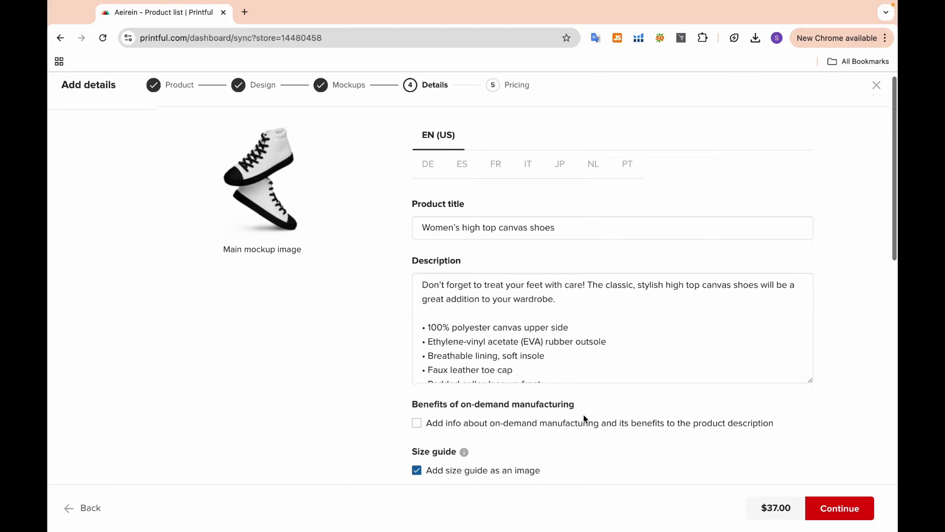
{"action": "scroll", "coordinate": [585, 419], "scroll_direction": "down", "scroll_amount": 12}
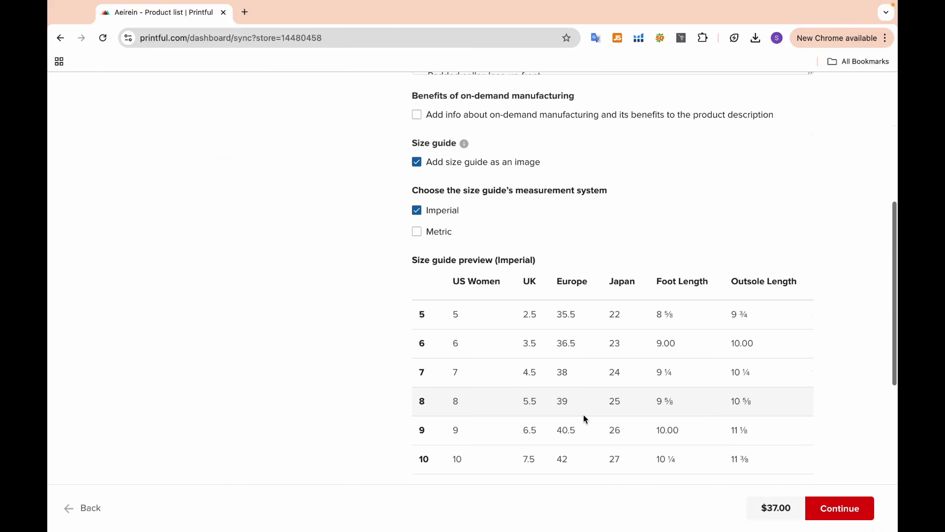
{"action": "scroll", "coordinate": [583, 414], "scroll_direction": "down", "scroll_amount": 5}
{"action": "scroll", "coordinate": [584, 415], "scroll_direction": "up", "scroll_amount": 20}
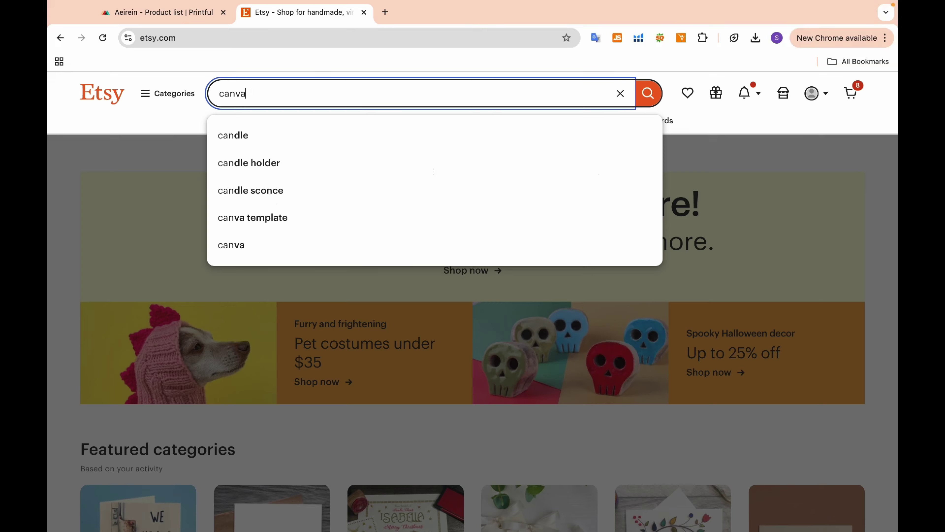
Step: Search Etsy for canvas shoes with words and open a Unisex Custom Canvas High Tops listing
{"action": "type", "text": "s shoes with"}
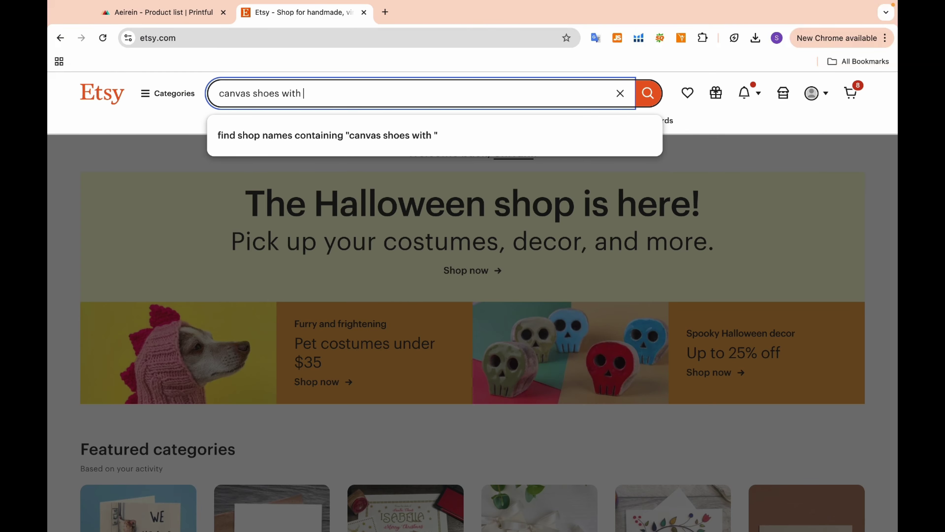
{"action": "type", "text": " words"}
{"action": "key", "text": "Return"}
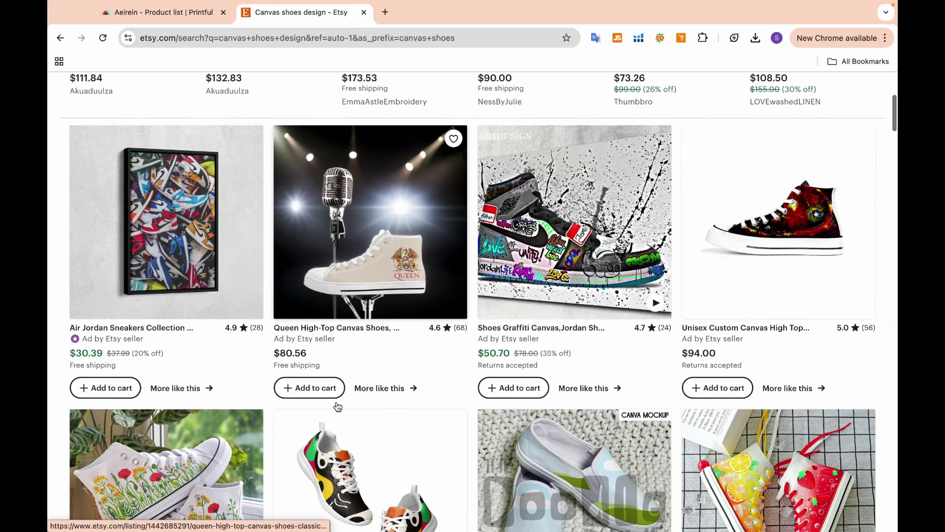
{"action": "scroll", "coordinate": [337, 406], "scroll_direction": "down", "scroll_amount": 3}
{"action": "left_click", "coordinate": [749, 227]}
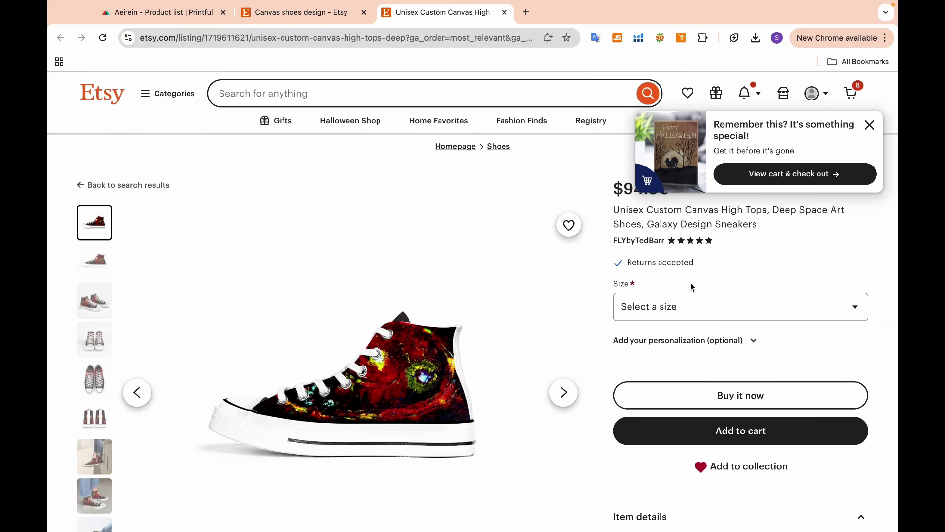
Step: Scroll to that listing's description and write 'here is the example from other's listing' in ChatGPT
{"action": "left_click", "coordinate": [862, 127]}
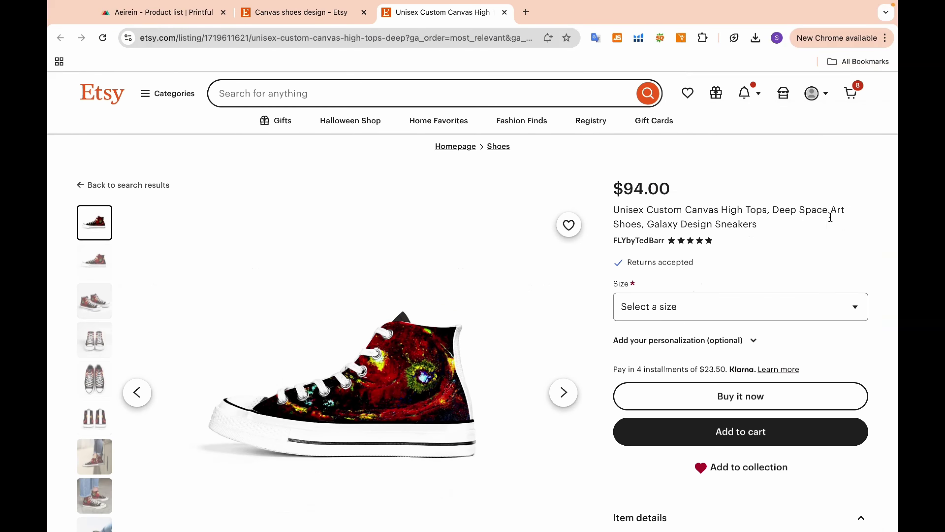
{"action": "scroll", "coordinate": [727, 262], "scroll_direction": "down", "scroll_amount": 20}
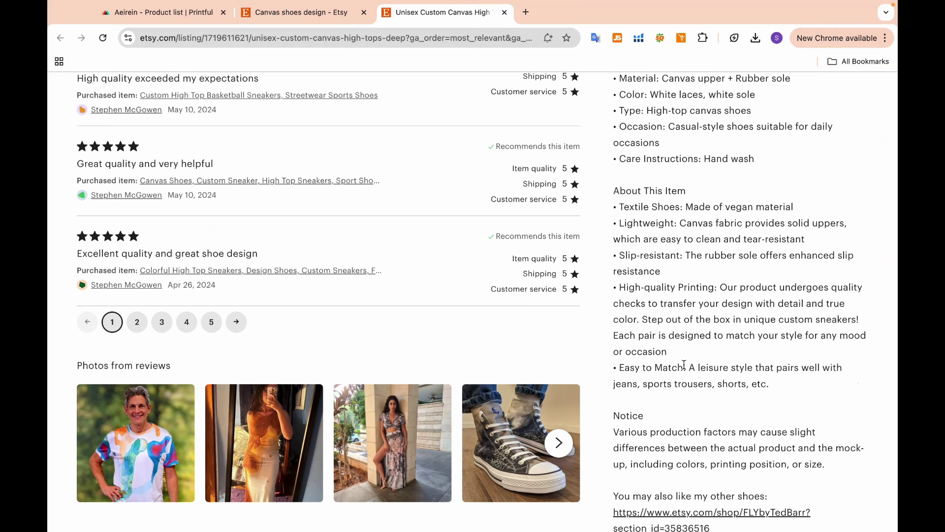
{"action": "scroll", "coordinate": [683, 364], "scroll_direction": "down", "scroll_amount": 3}
{"action": "type", "text": "here is the example from o"}
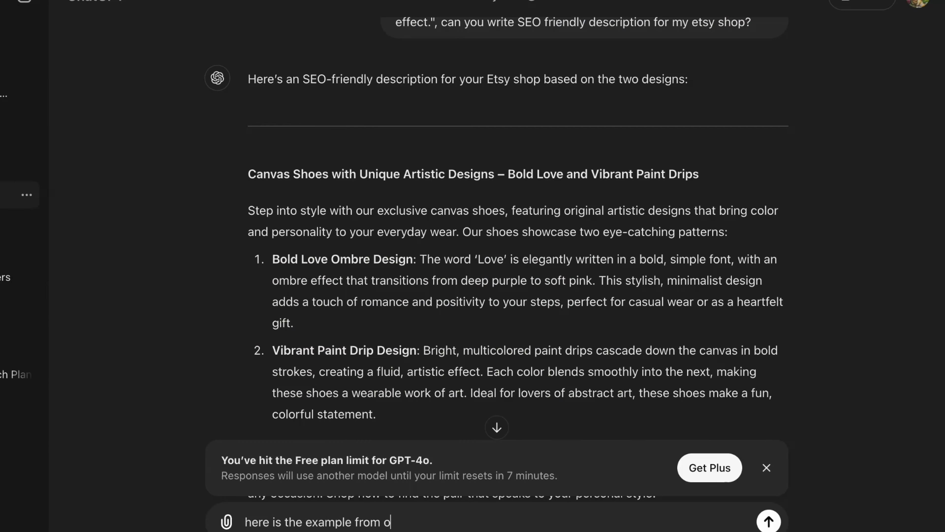
{"action": "type", "text": "ther's listing"}
Step: Send ChatGPT the competitor's example listing, then the Printful shoe product details
{"action": "key", "text": "ctrl+v"}
{"action": "key", "text": "Return"}
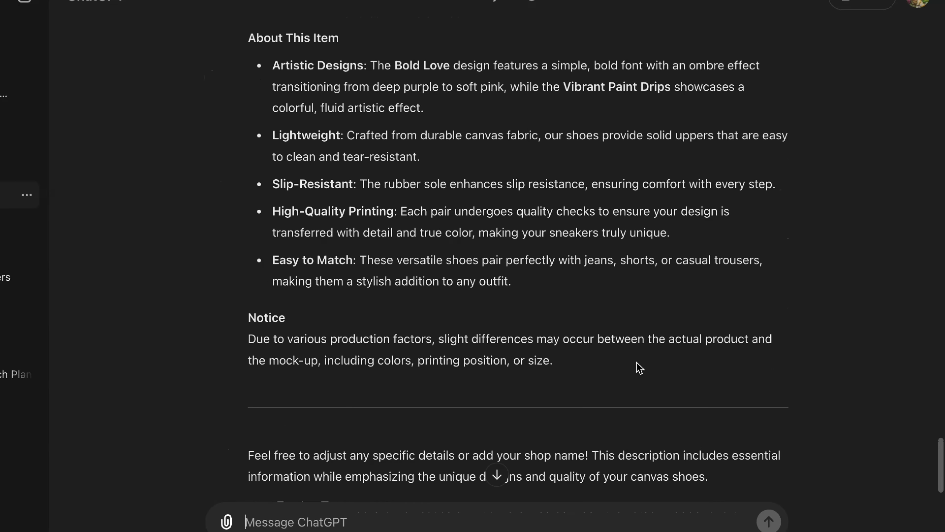
{"action": "type", "text": "here is the p"}
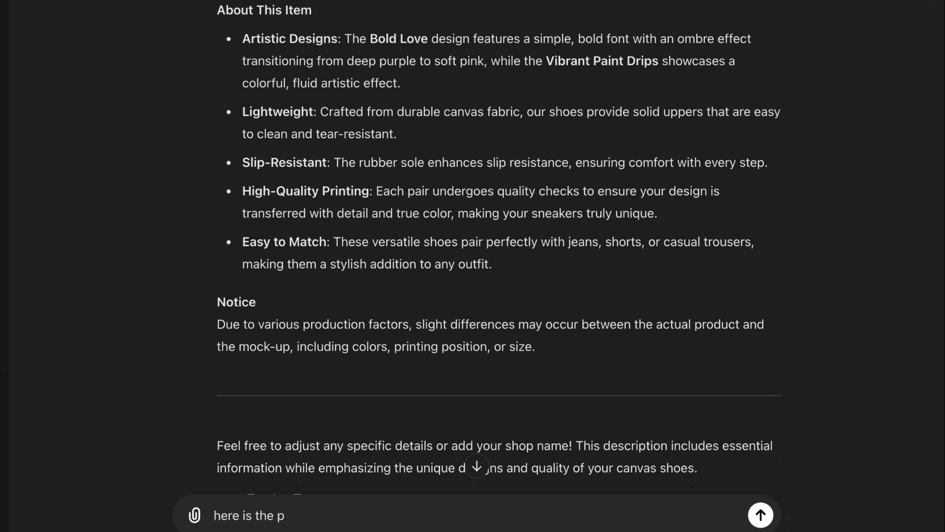
{"action": "type", "text": "roduct details"}
{"action": "key", "text": "ctrl+v"}
{"action": "key", "text": "Return"}
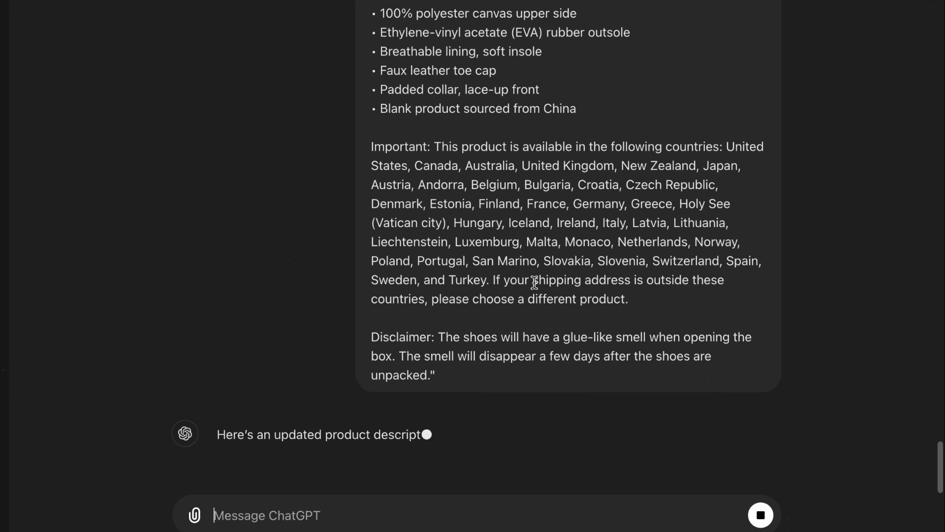
Step: Review ChatGPT's updated SEO description and move on to Printful's pricing step
{"action": "scroll", "coordinate": [650, 360], "scroll_direction": "up", "scroll_amount": 15}
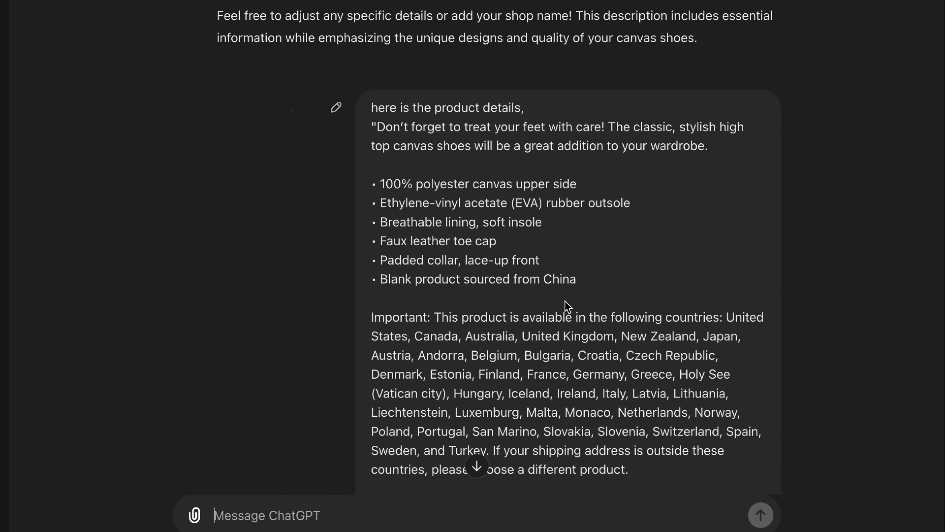
{"action": "scroll", "coordinate": [566, 304], "scroll_direction": "down", "scroll_amount": 9}
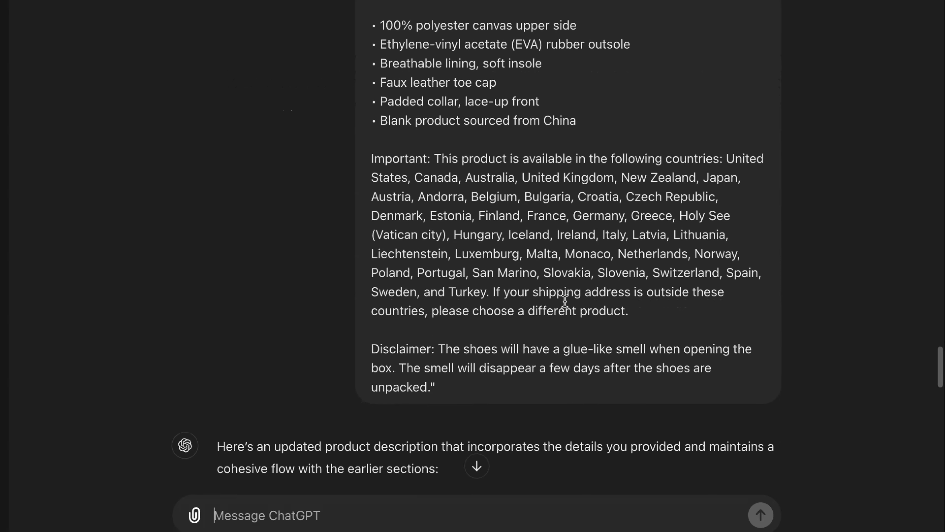
{"action": "scroll", "coordinate": [566, 308], "scroll_direction": "up", "scroll_amount": 2}
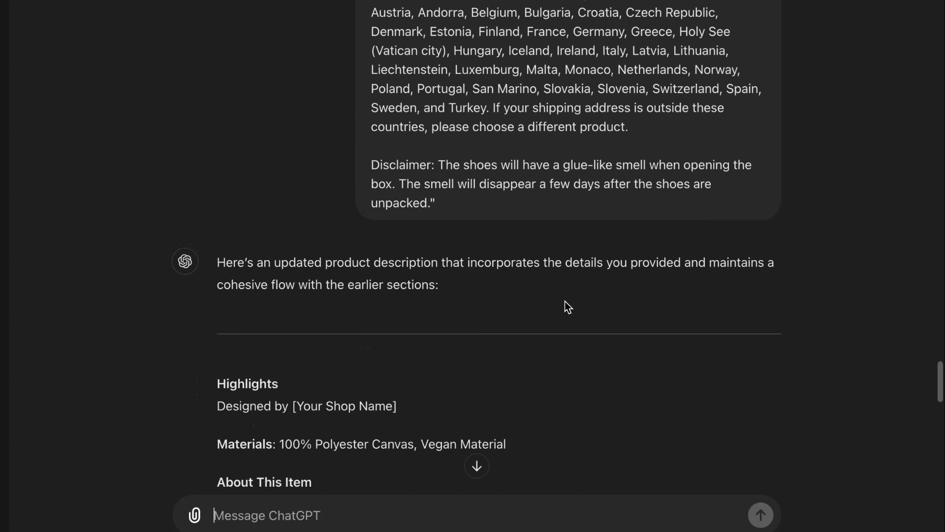
{"action": "scroll", "coordinate": [566, 307], "scroll_direction": "down", "scroll_amount": 20}
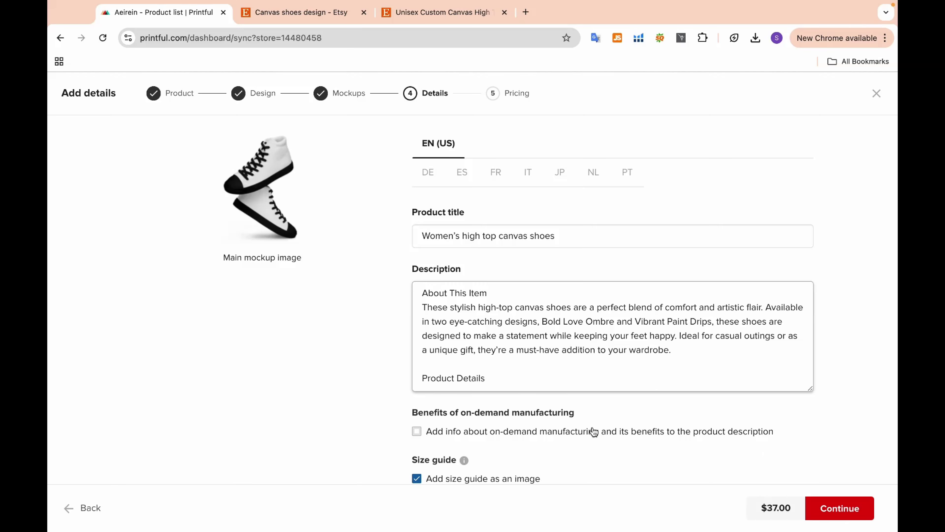
{"action": "scroll", "coordinate": [593, 430], "scroll_direction": "down", "scroll_amount": 8}
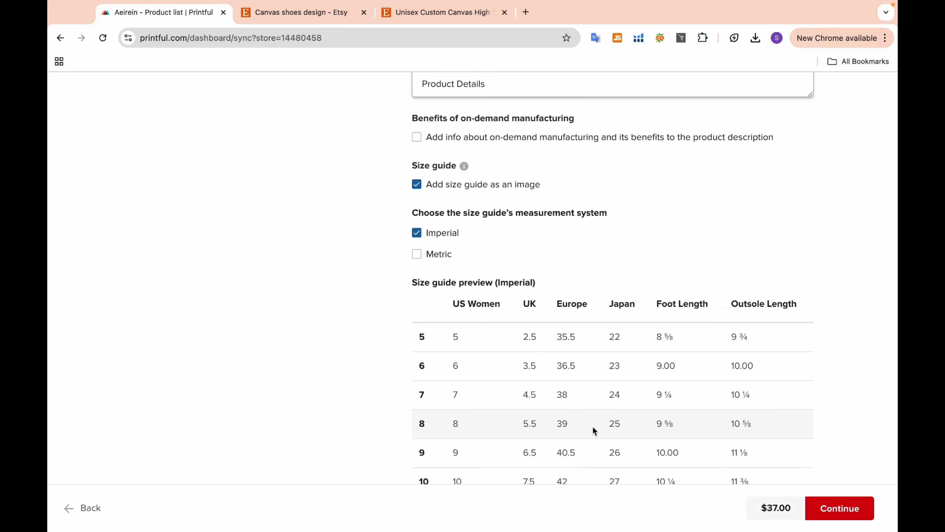
{"action": "scroll", "coordinate": [594, 430], "scroll_direction": "down", "scroll_amount": 10}
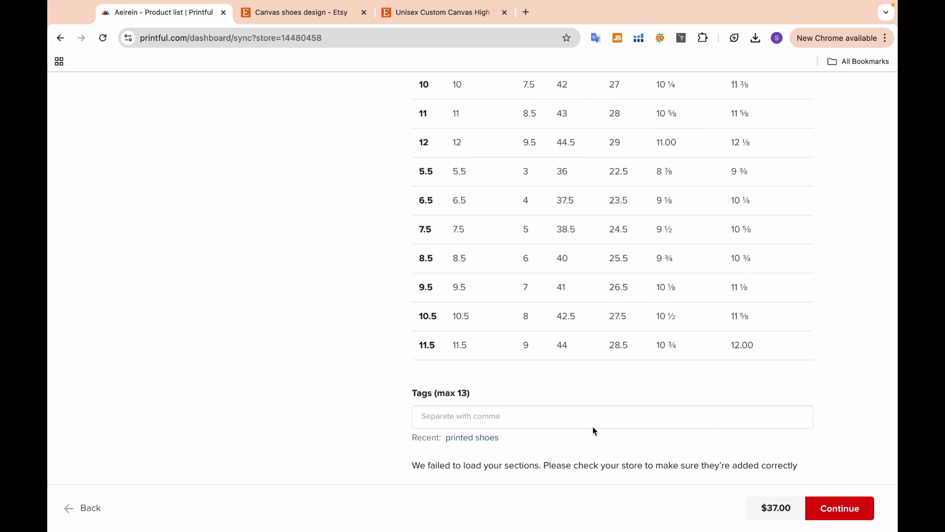
{"action": "left_click", "coordinate": [837, 515]}
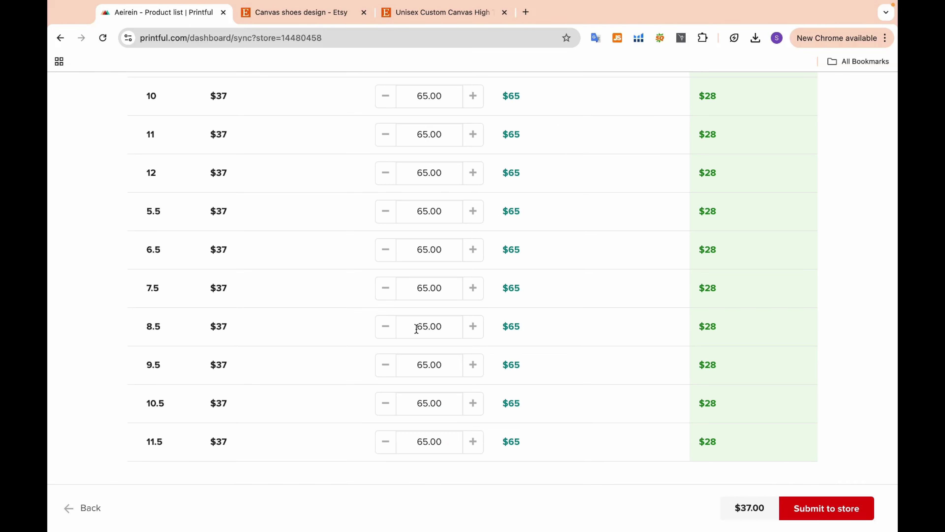
Step: Check that every shoe size shows a 65.00 retail price and $28 earnings
{"action": "scroll", "coordinate": [419, 328], "scroll_direction": "up", "scroll_amount": 11}
{"action": "scroll", "coordinate": [418, 330], "scroll_direction": "down", "scroll_amount": 1}
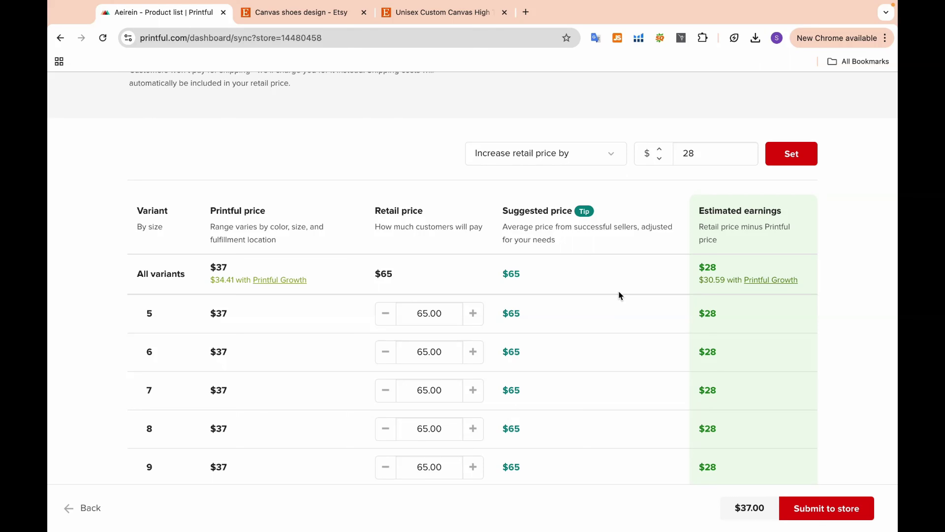
{"action": "scroll", "coordinate": [618, 292], "scroll_direction": "up", "scroll_amount": 4}
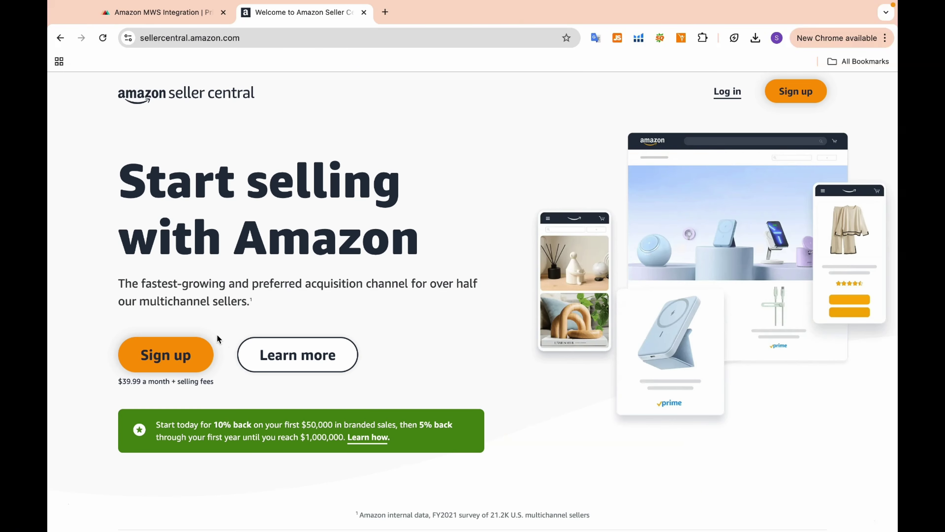
Step: Start Amazon seller sign-up, then highlight Printful's $39.99/month Professional plan requirement for Amazon
{"action": "left_click", "coordinate": [170, 354]}
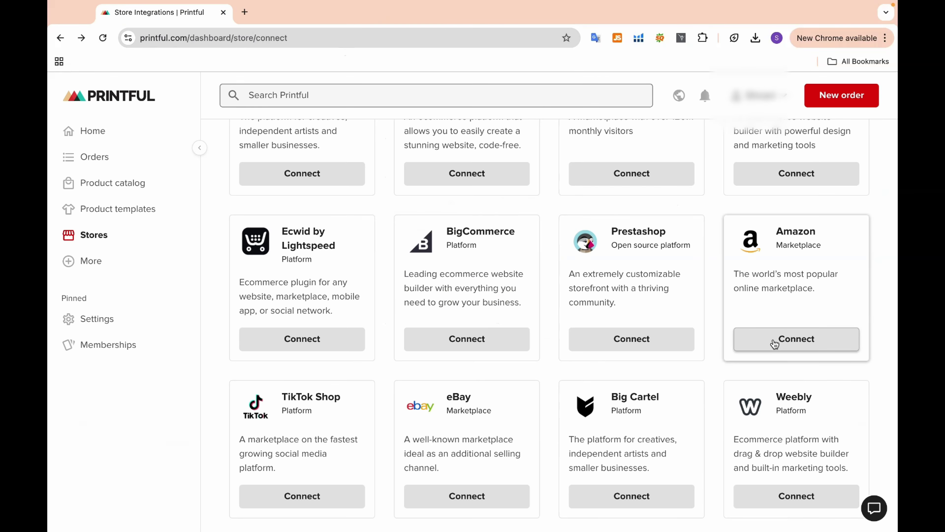
{"action": "scroll", "coordinate": [601, 410], "scroll_direction": "down", "scroll_amount": 3}
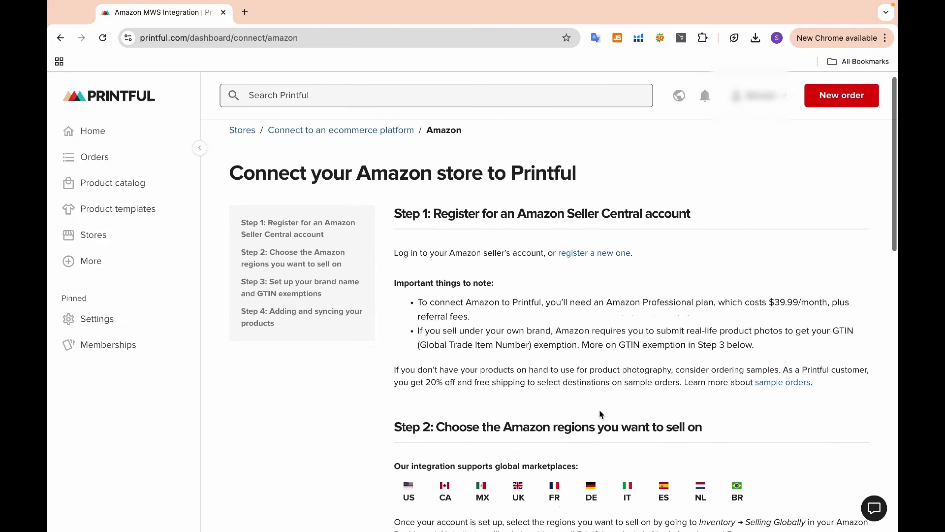
{"action": "left_click_drag", "start_coordinate": [416, 256], "coordinate": [594, 274]}
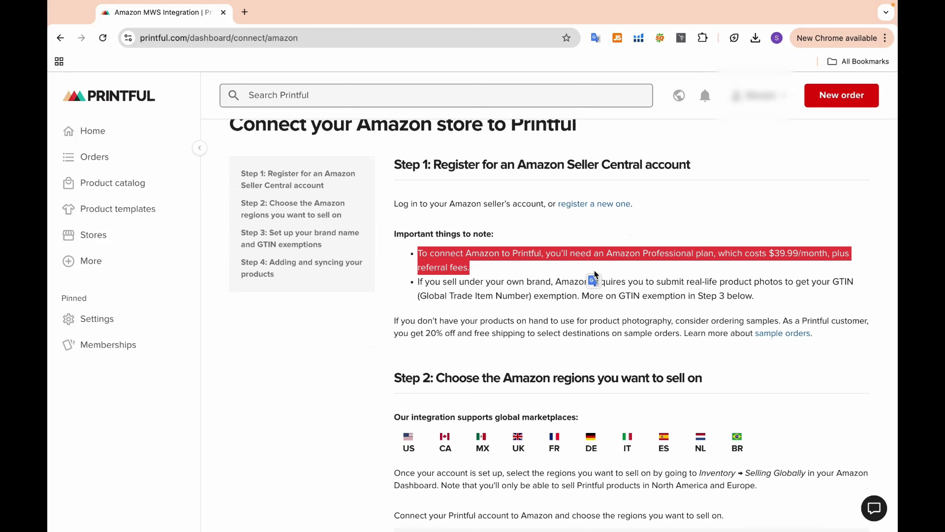
{"action": "left_click", "coordinate": [761, 252]}
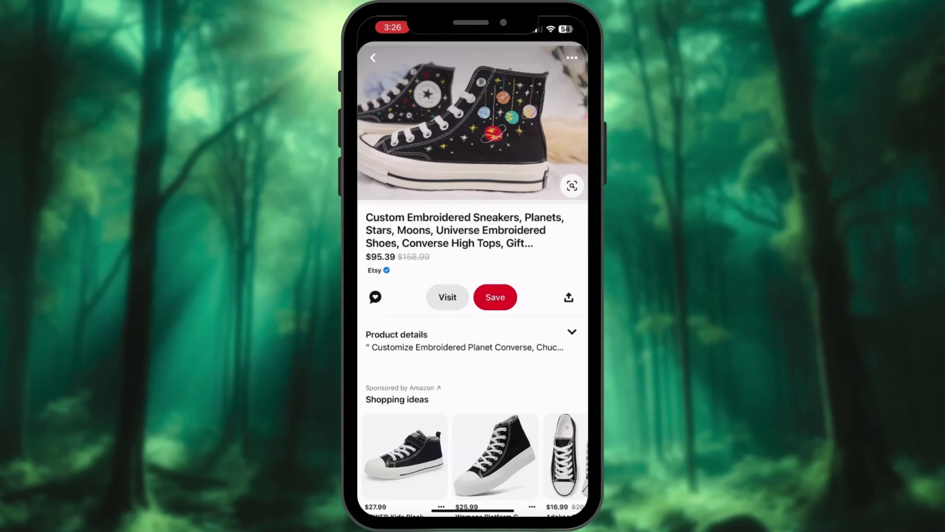